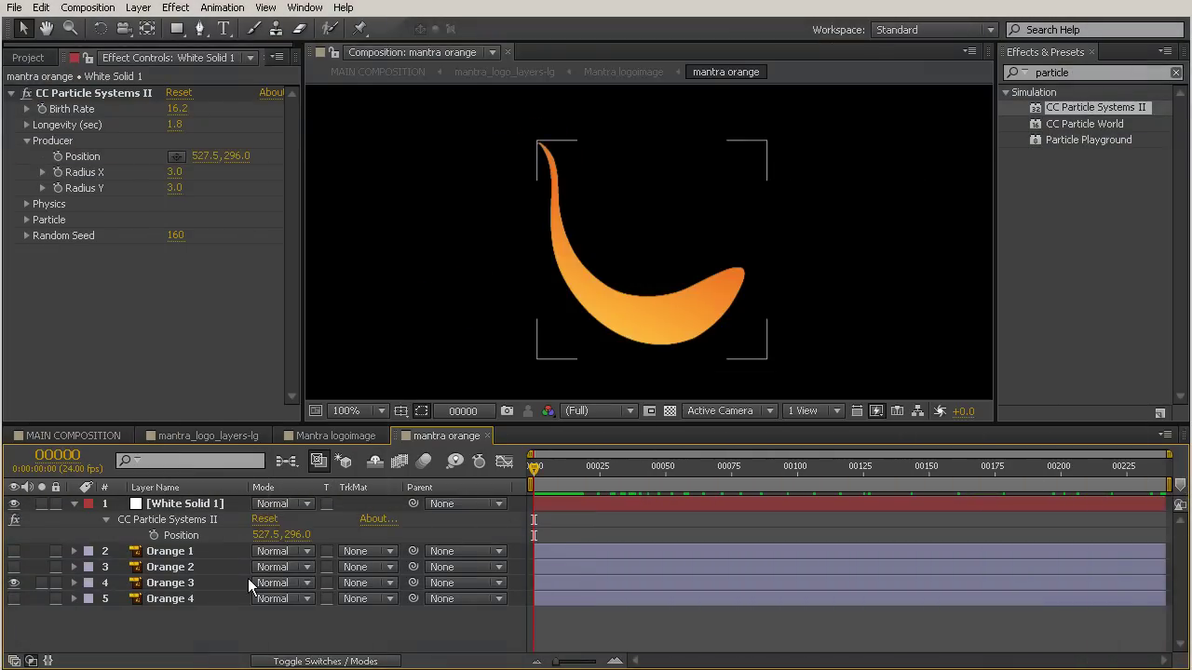
# - Deselect White Solid 1, leaving CC Particle Systems II at birth rate 16.2, longevity 1.8, radius 3.0
pyautogui.click(185, 539)
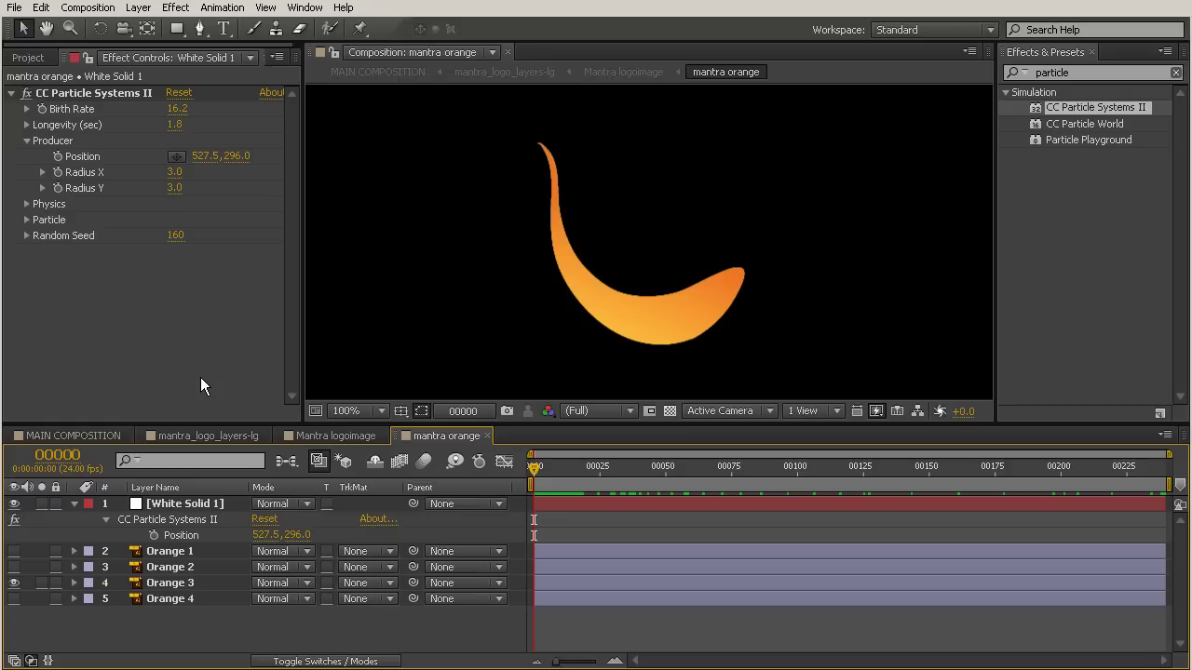
# - Add Null 1 from Layer > New > Null Object, place it on the swoosh's top tip, and show Position
pyautogui.click(138, 7)
pyautogui.moveTo(149, 35)
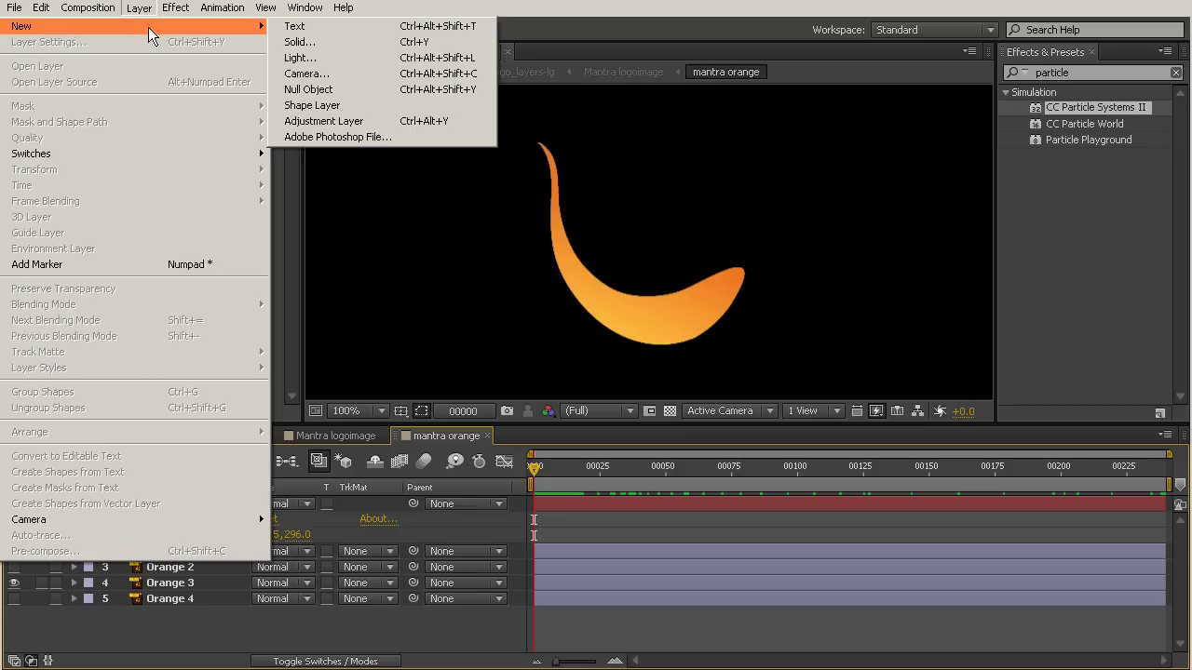
pyautogui.click(308, 89)
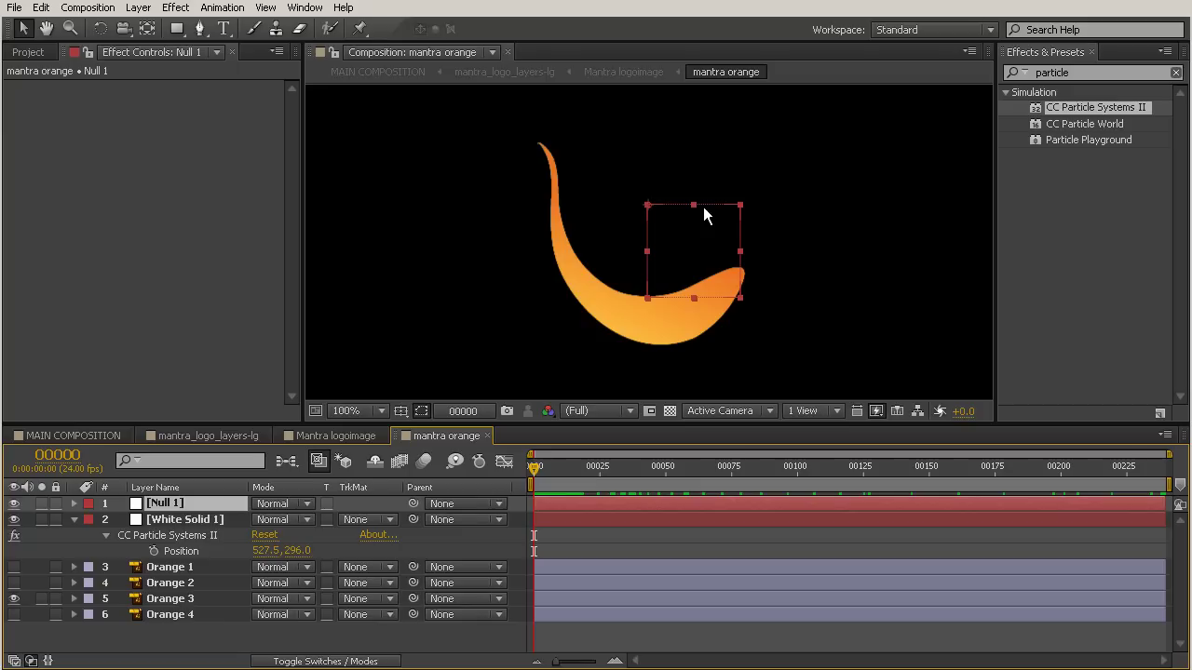
pyautogui.moveTo(684, 210)
pyautogui.mouseDown()
pyautogui.moveTo(753, 190)
pyautogui.moveTo(551, 146)
pyautogui.mouseUp()
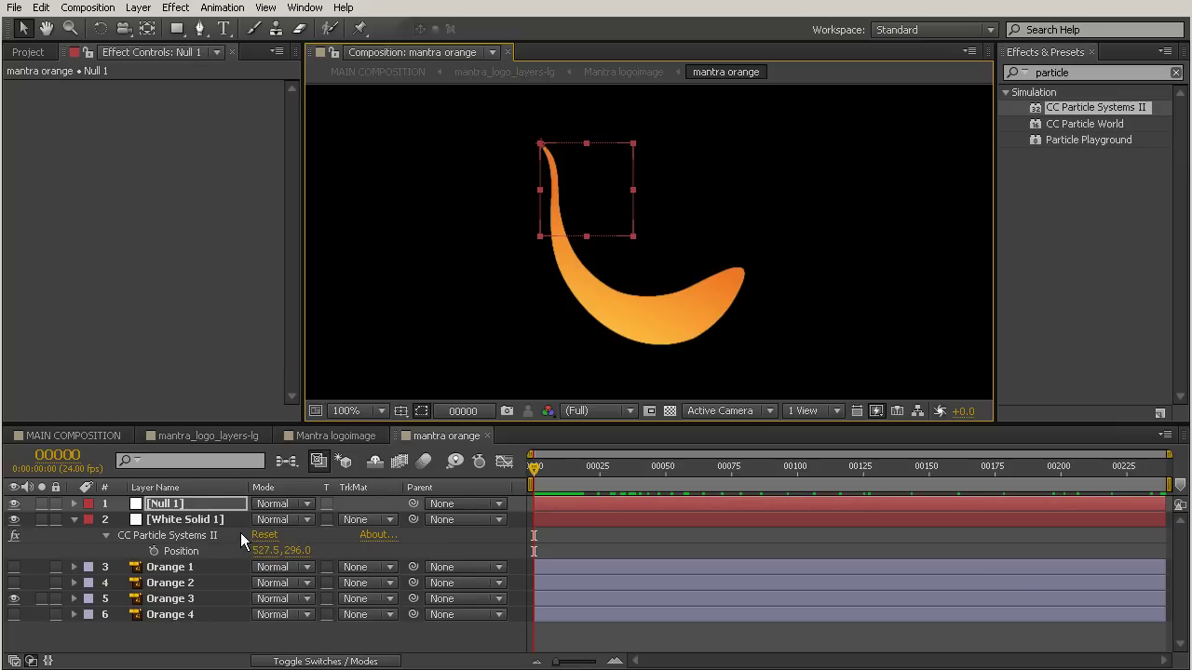
pyautogui.press('p')
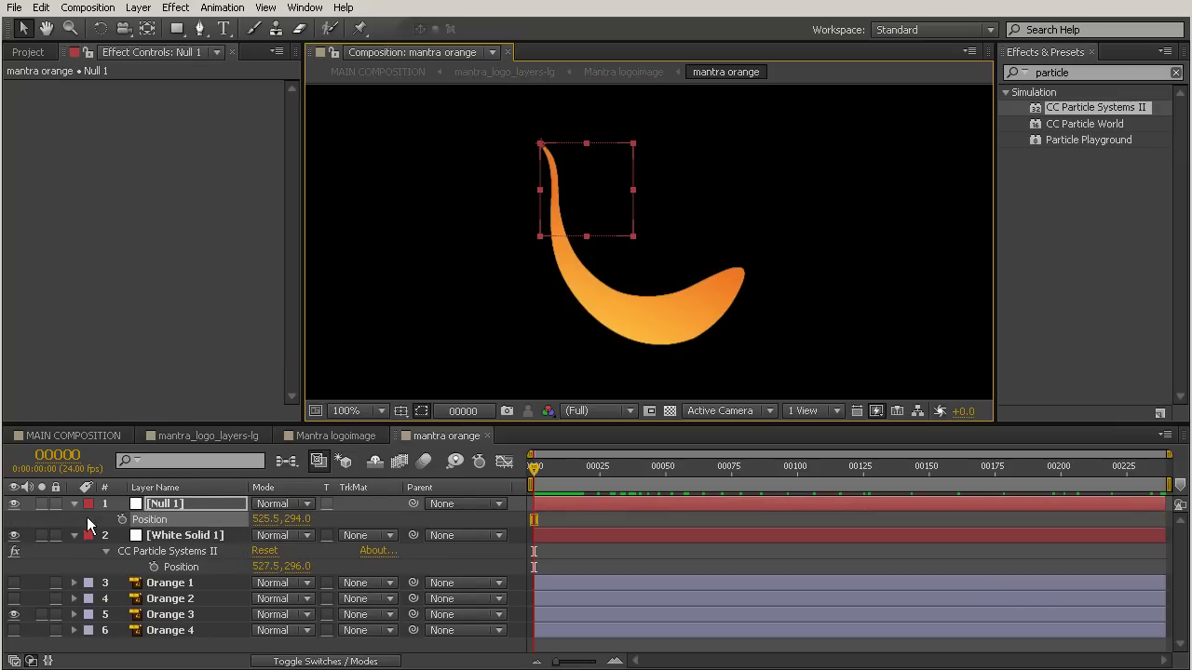
# - Keyframe Null 1's Position at frame 0, then move it to the swoosh's right end at frame 27
pyautogui.click(123, 520)
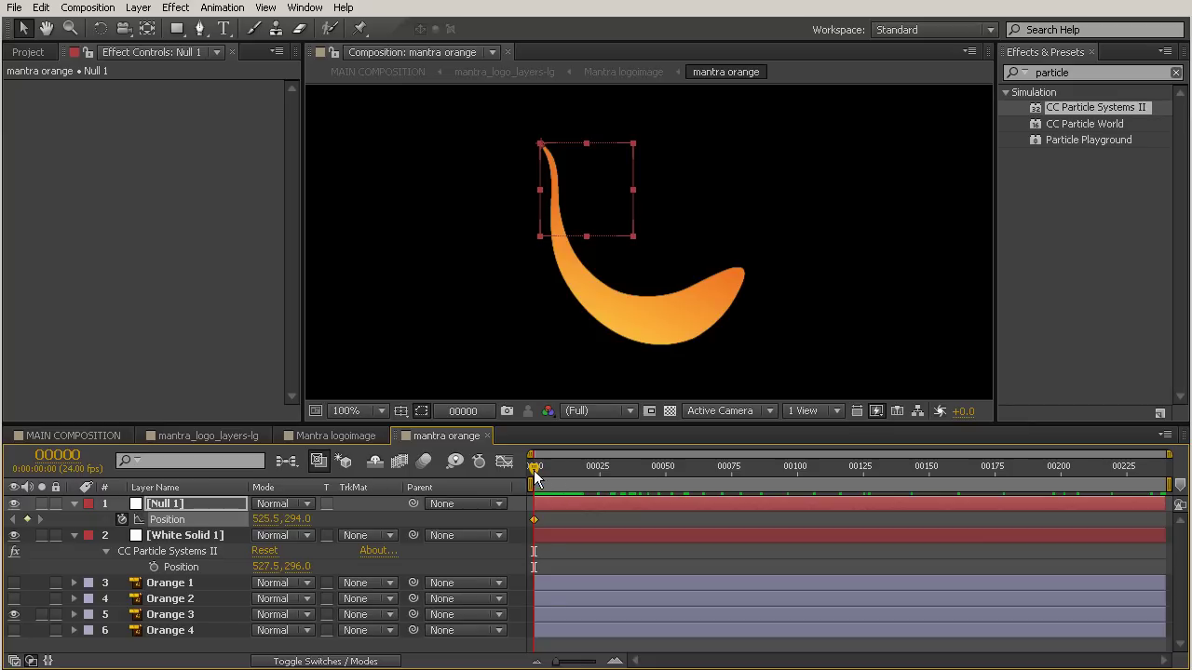
pyautogui.moveTo(533, 470); pyautogui.dragTo(605, 507)
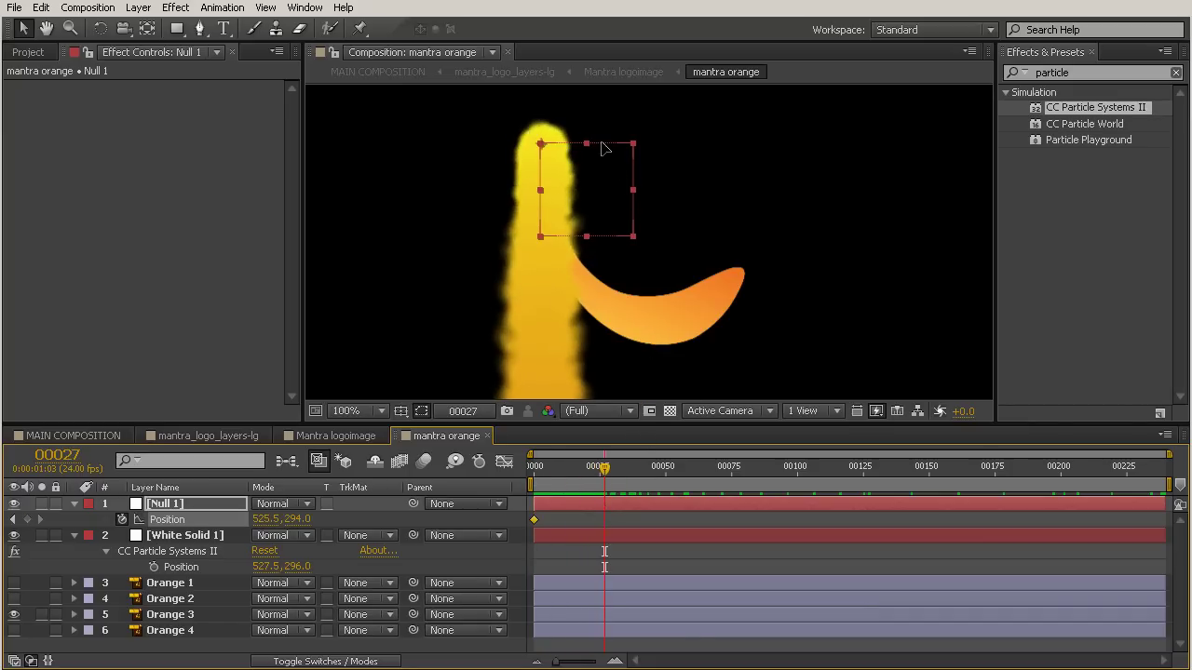
pyautogui.moveTo(607, 148)
pyautogui.mouseDown()
pyautogui.moveTo(667, 230)
pyautogui.moveTo(798, 285)
pyautogui.moveTo(806, 274)
pyautogui.mouseUp()
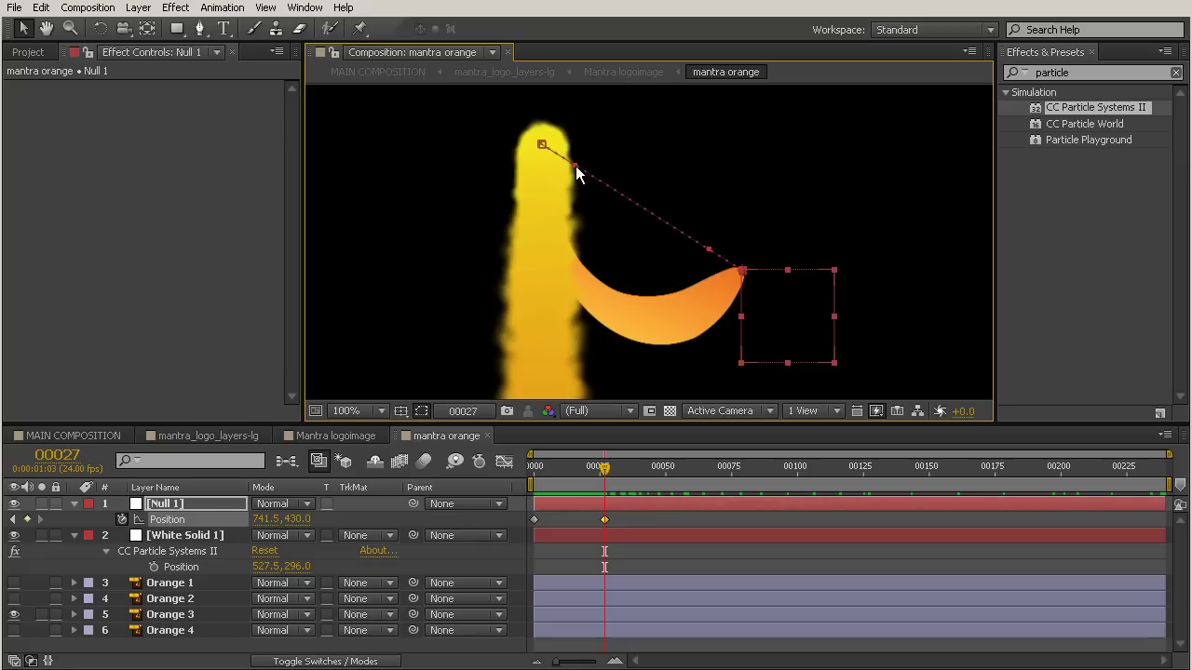
# - Drag the motion path's Bezier handles so Null 1's path bends along the swoosh's curve
pyautogui.moveTo(575, 168); pyautogui.dragTo(544, 378)
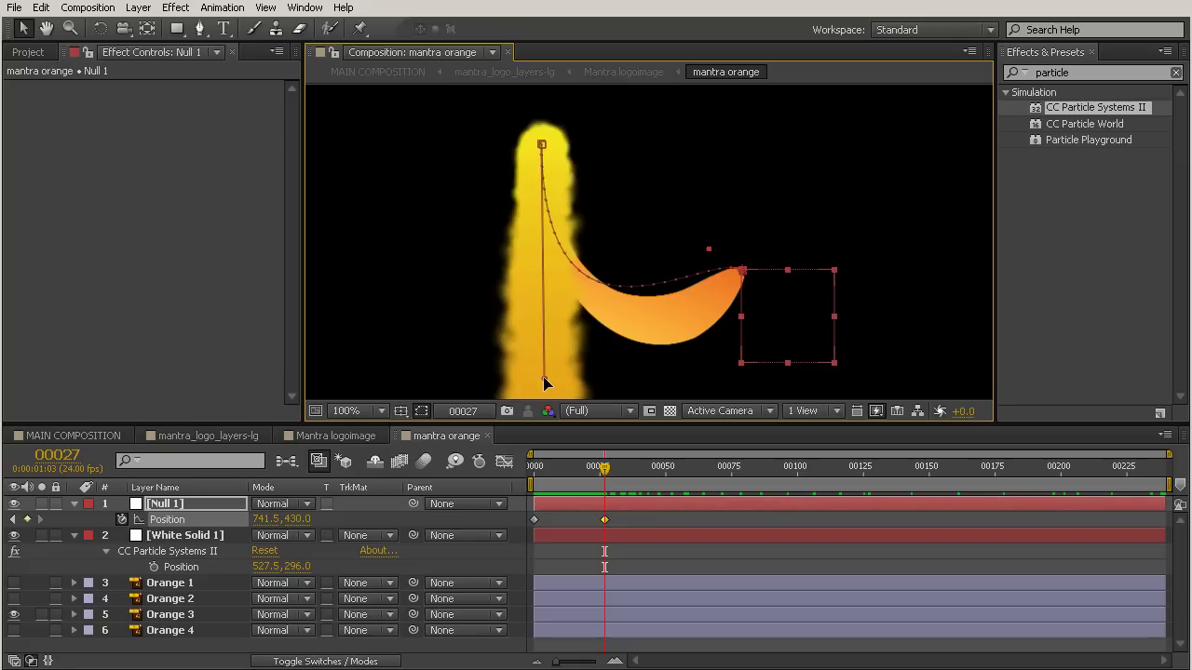
pyautogui.moveTo(710, 252); pyautogui.dragTo(710, 338)
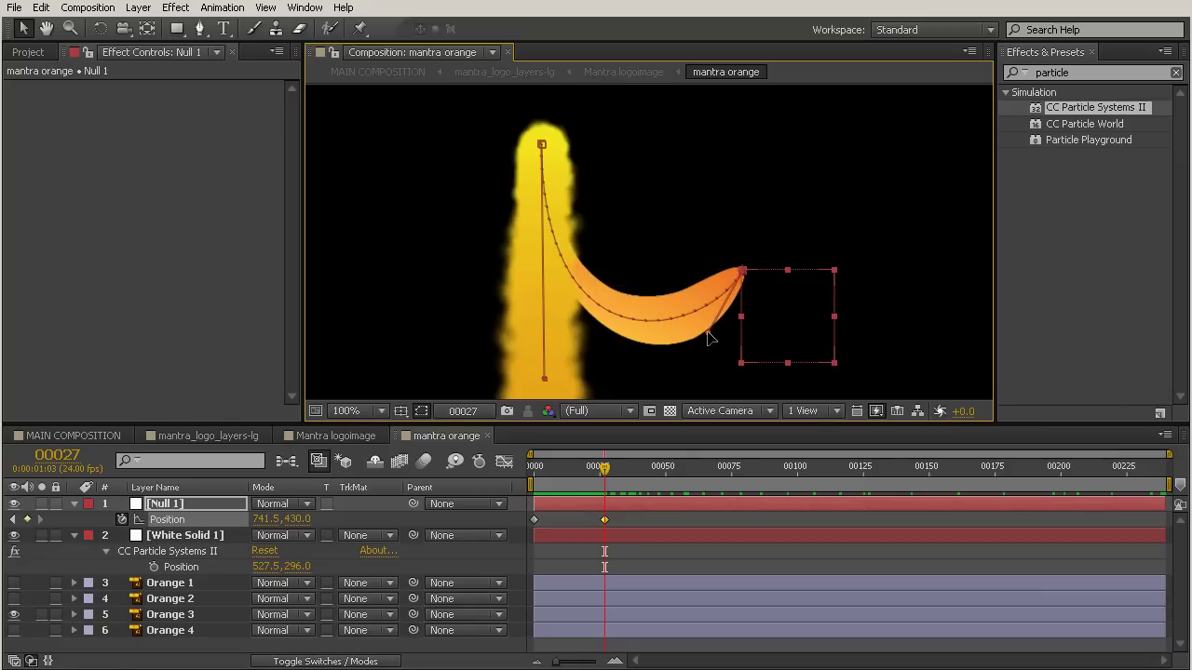
pyautogui.moveTo(543, 379); pyautogui.dragTo(539, 358)
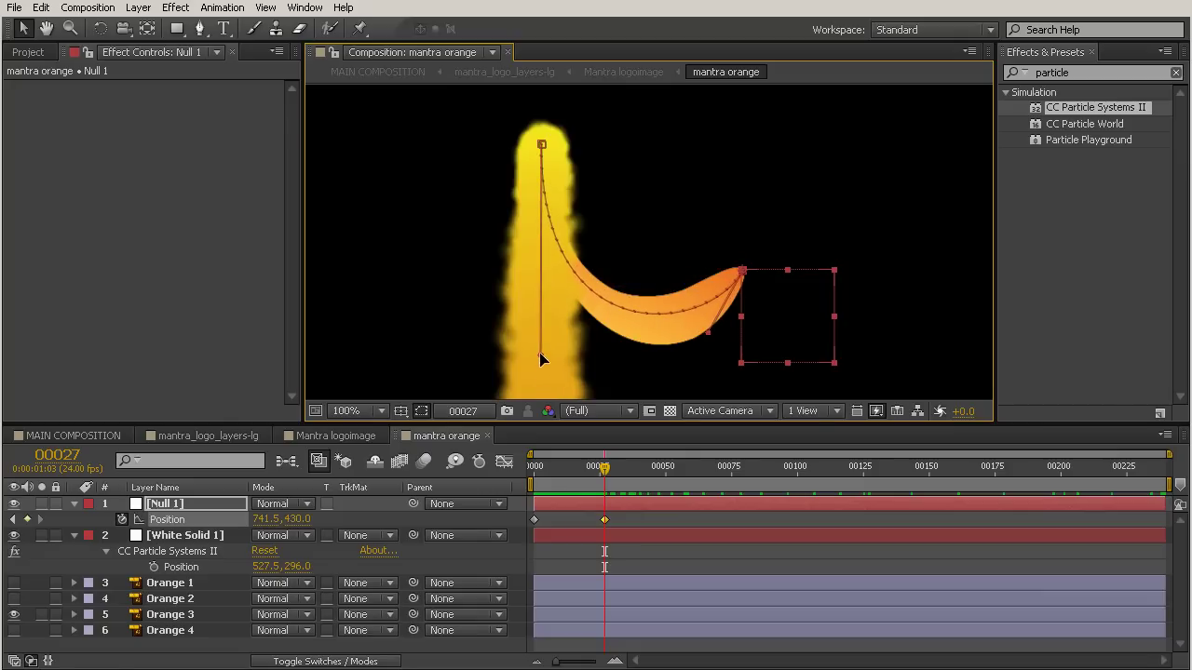
pyautogui.moveTo(709, 336); pyautogui.dragTo(705, 346)
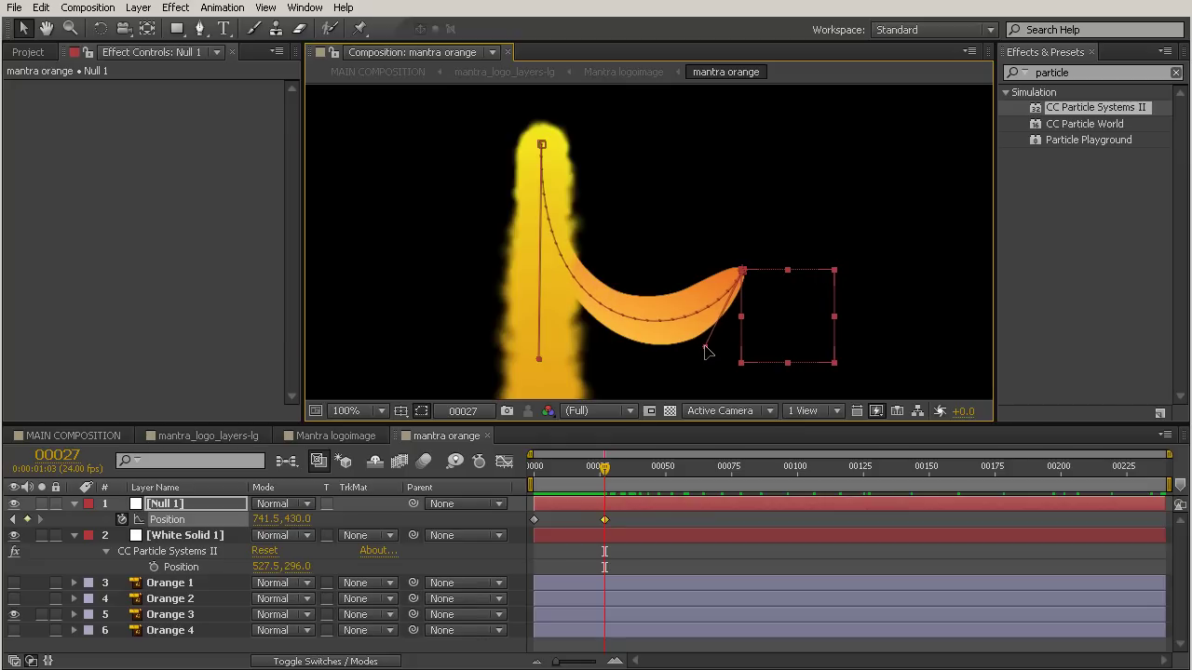
pyautogui.moveTo(536, 360); pyautogui.dragTo(537, 350)
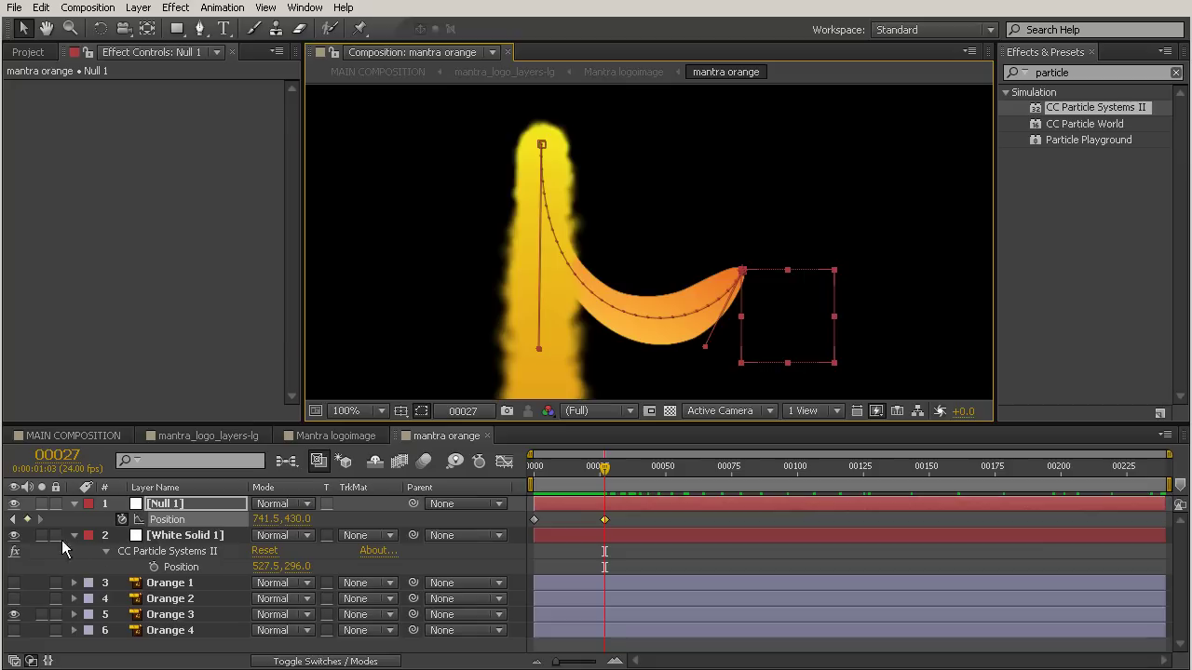
# - Hide White Solid 1, fine-tune the end handle to the swoosh, and return to frame 7
pyautogui.click(14, 536)
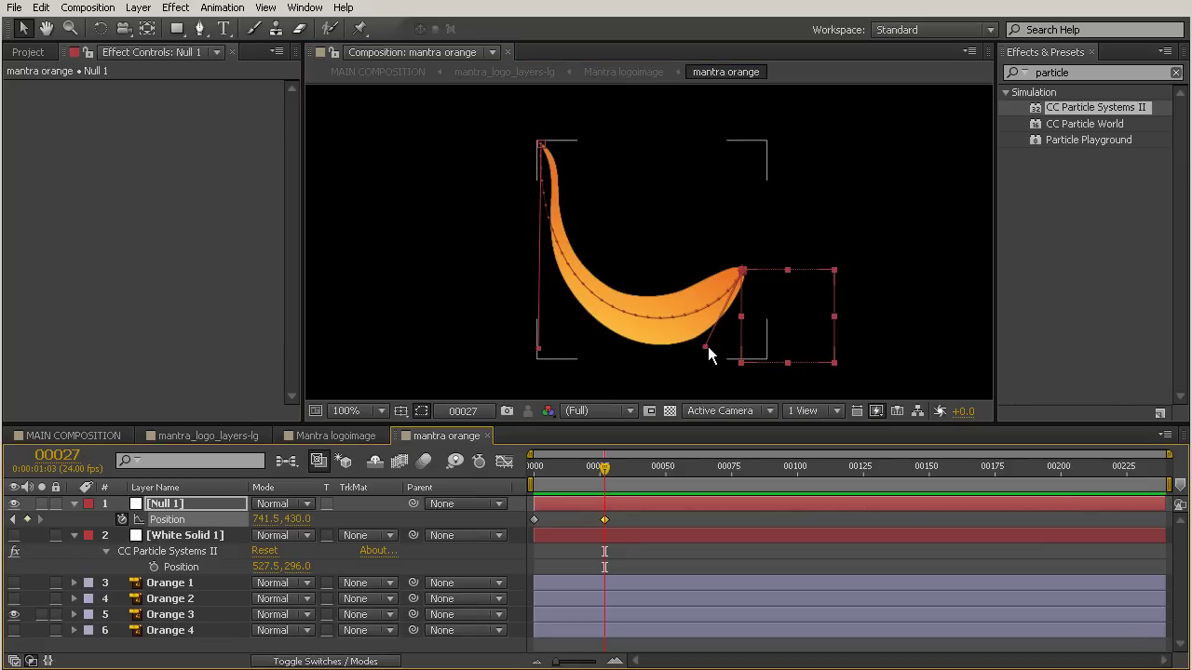
pyautogui.moveTo(708, 346); pyautogui.dragTo(697, 343)
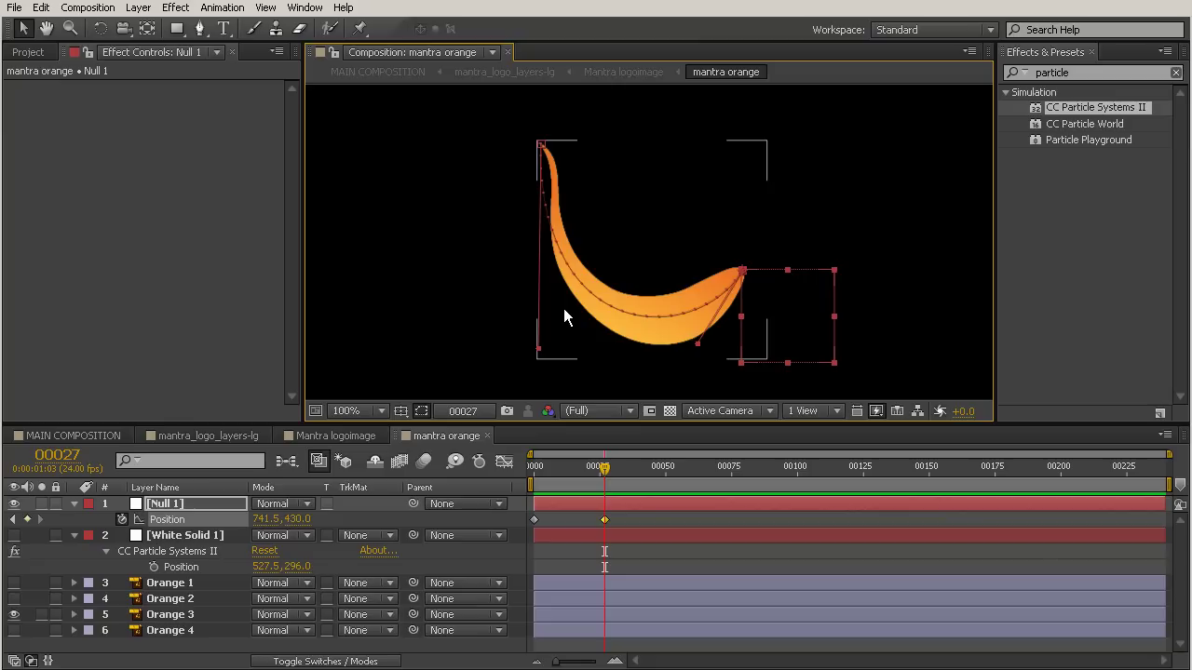
pyautogui.moveTo(604, 481); pyautogui.dragTo(552, 469)
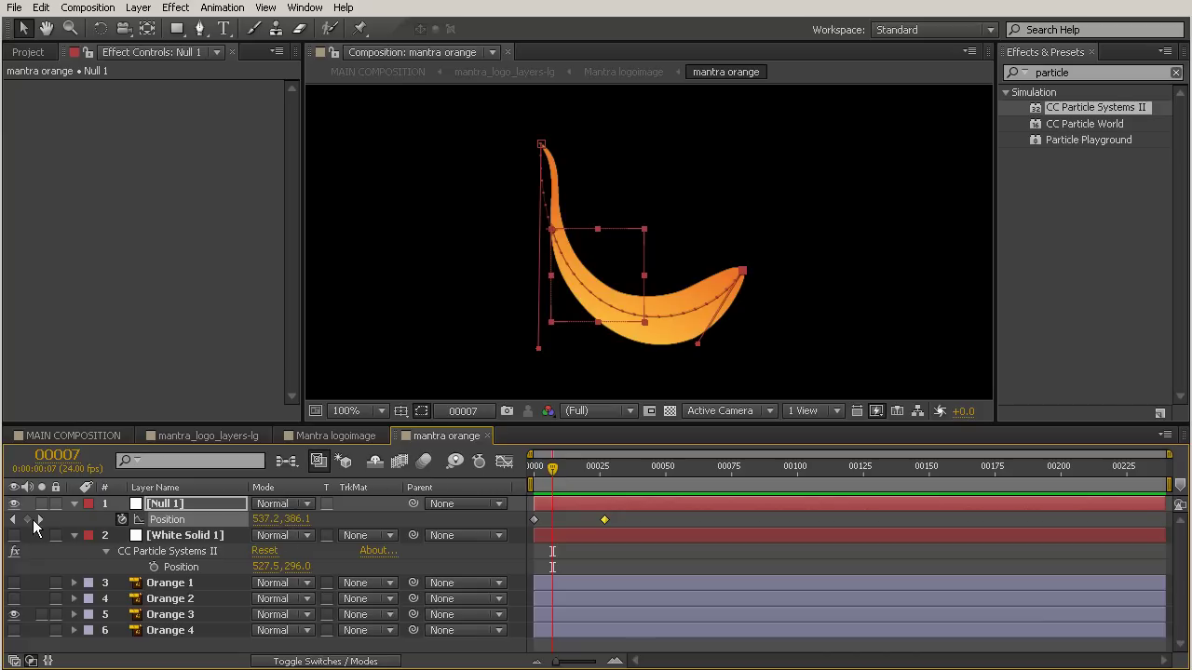
# - Add a frame-7 Position keyframe, move the null up onto the swoosh at 542.2, 364.1
pyautogui.click(28, 519)
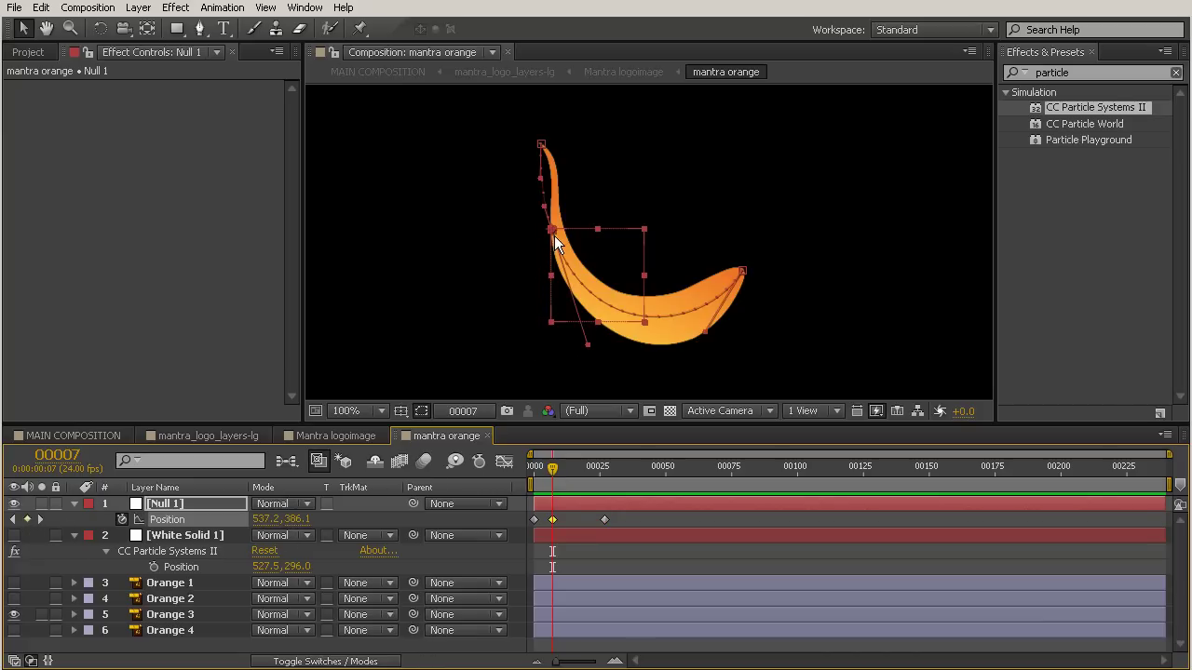
pyautogui.moveTo(561, 237)
pyautogui.mouseDown()
pyautogui.moveTo(554, 138)
pyautogui.moveTo(543, 181)
pyautogui.moveTo(551, 165)
pyautogui.mouseUp()
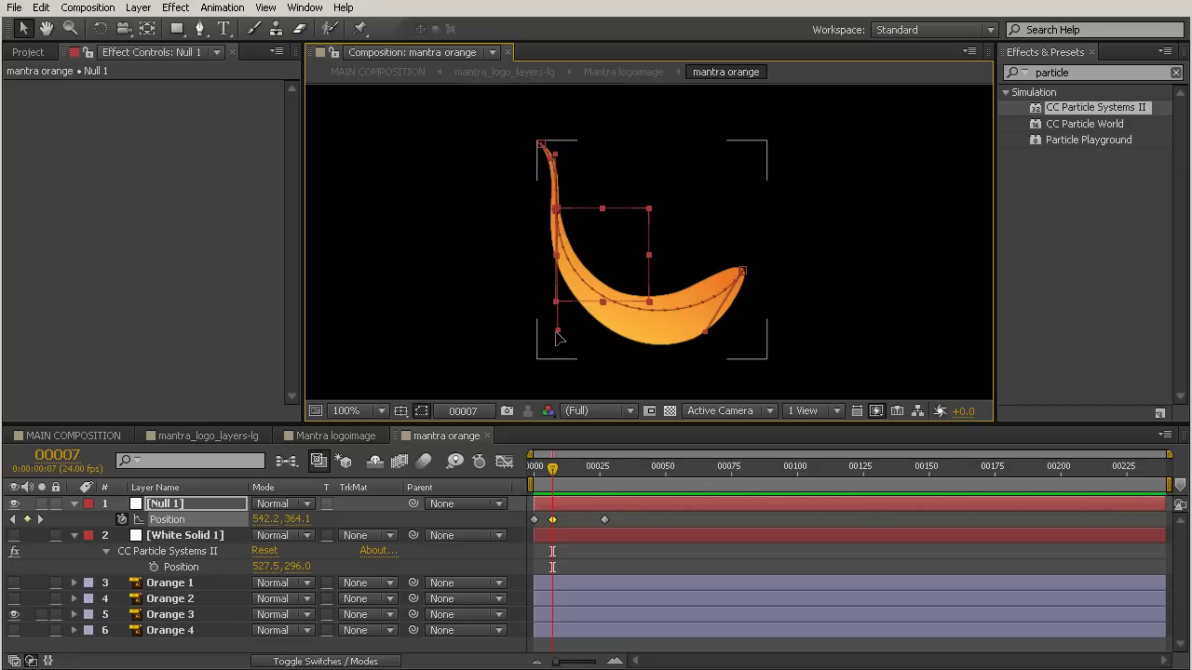
pyautogui.moveTo(557, 331)
pyautogui.mouseDown()
pyautogui.moveTo(594, 366)
pyautogui.moveTo(584, 363)
pyautogui.mouseUp()
# - Zoom in and refine the path handles near the swoosh's top tip and bottom curve, then return to 100%
pyautogui.press('.')
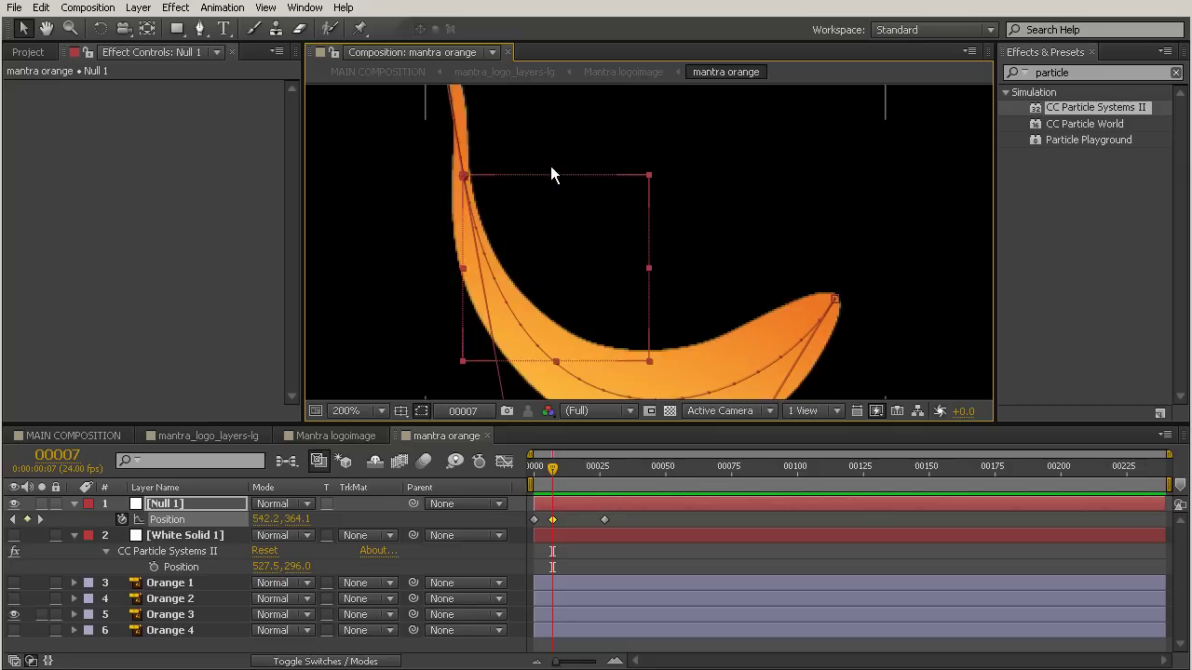
pyautogui.press('.')
pyautogui.press(',')
pyautogui.moveTo(558, 186); pyautogui.dragTo(670, 239)
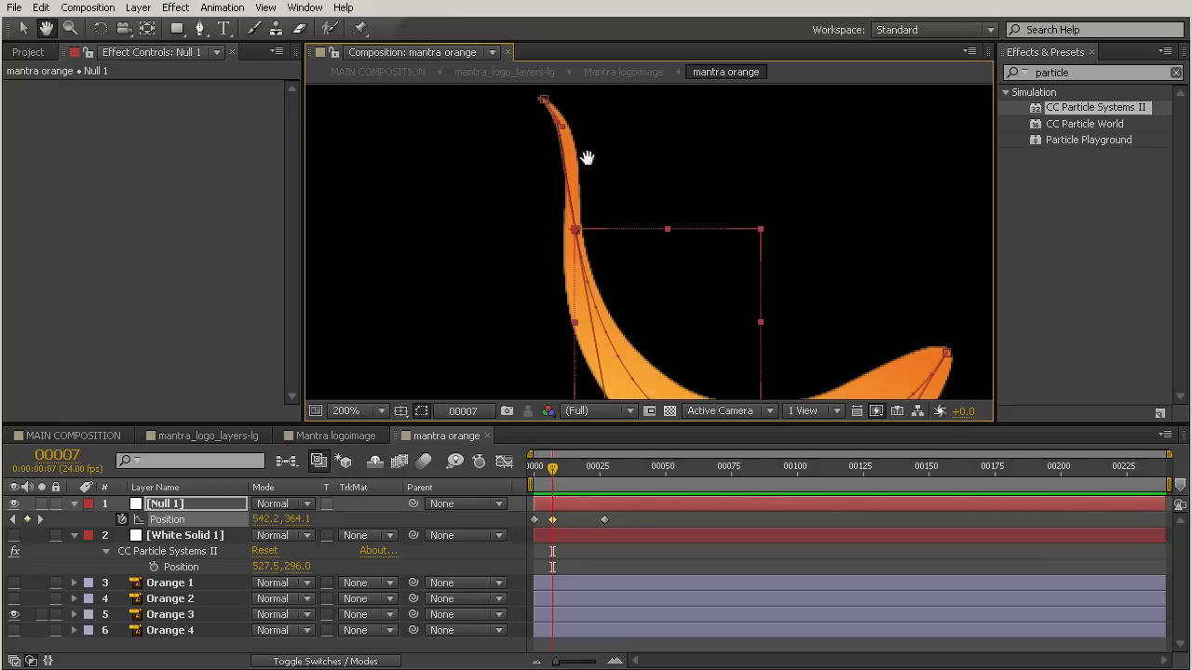
pyautogui.moveTo(561, 126); pyautogui.dragTo(572, 146)
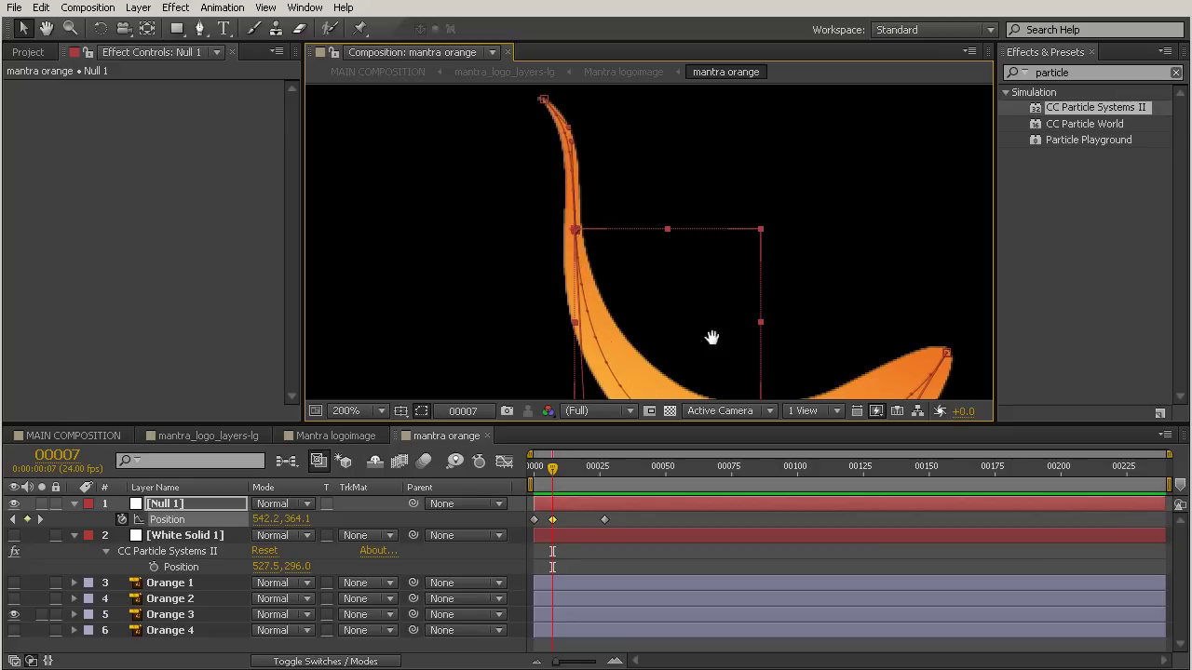
pyautogui.moveTo(729, 386); pyautogui.dragTo(648, 244)
pyautogui.press('v')
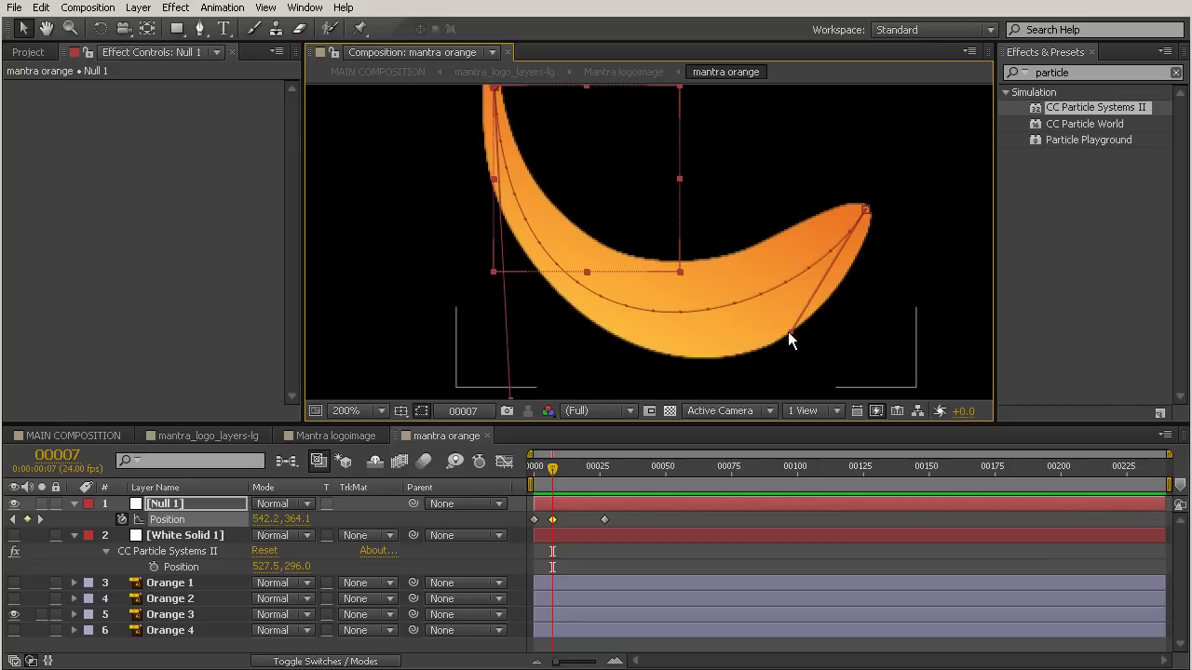
pyautogui.moveTo(788, 331); pyautogui.dragTo(840, 318)
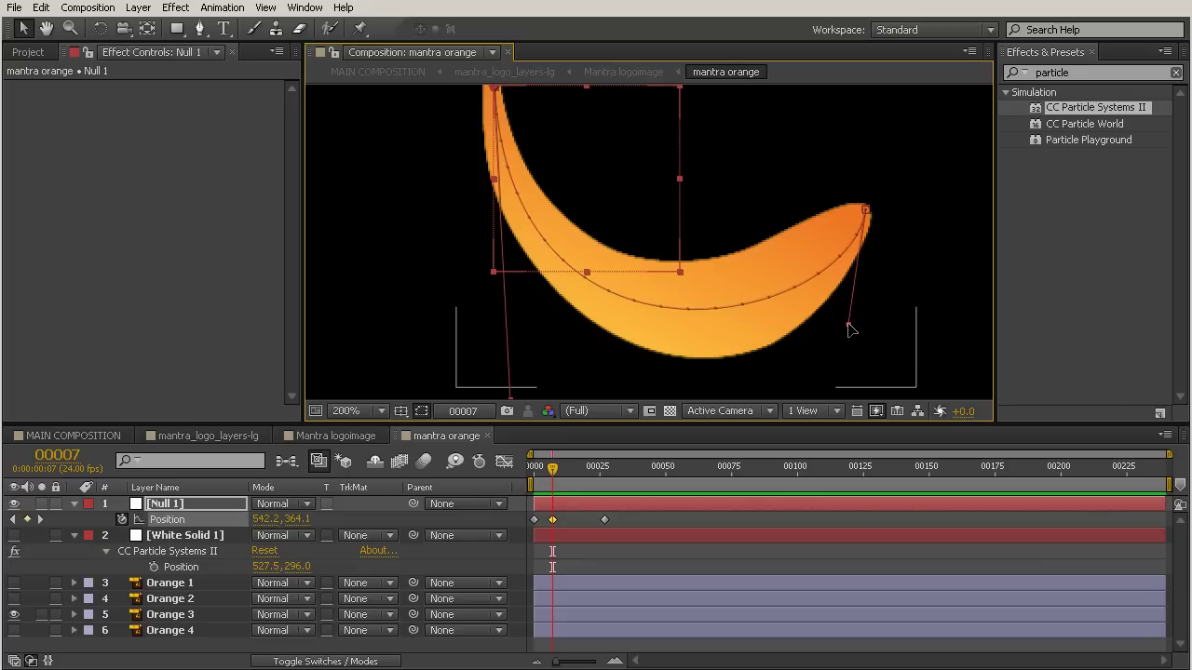
pyautogui.press(',')
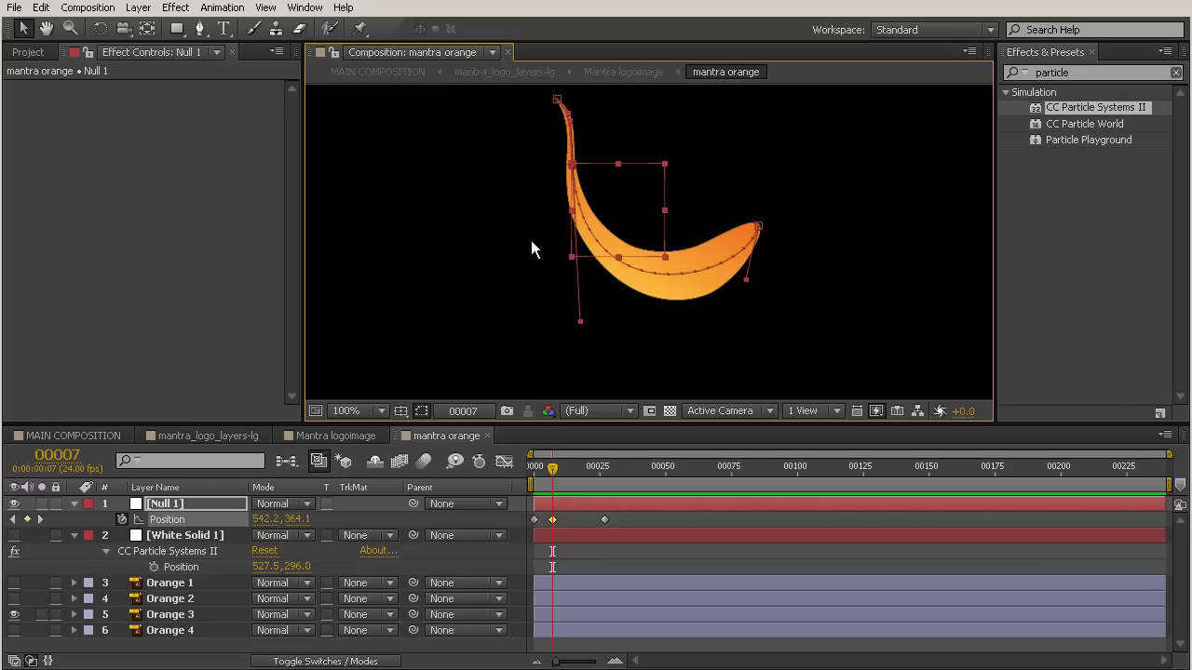
# - Return to the Selection tool, scrub to frame 13, and inspect the path near the swoosh's stem tip
pyautogui.click(200, 28)
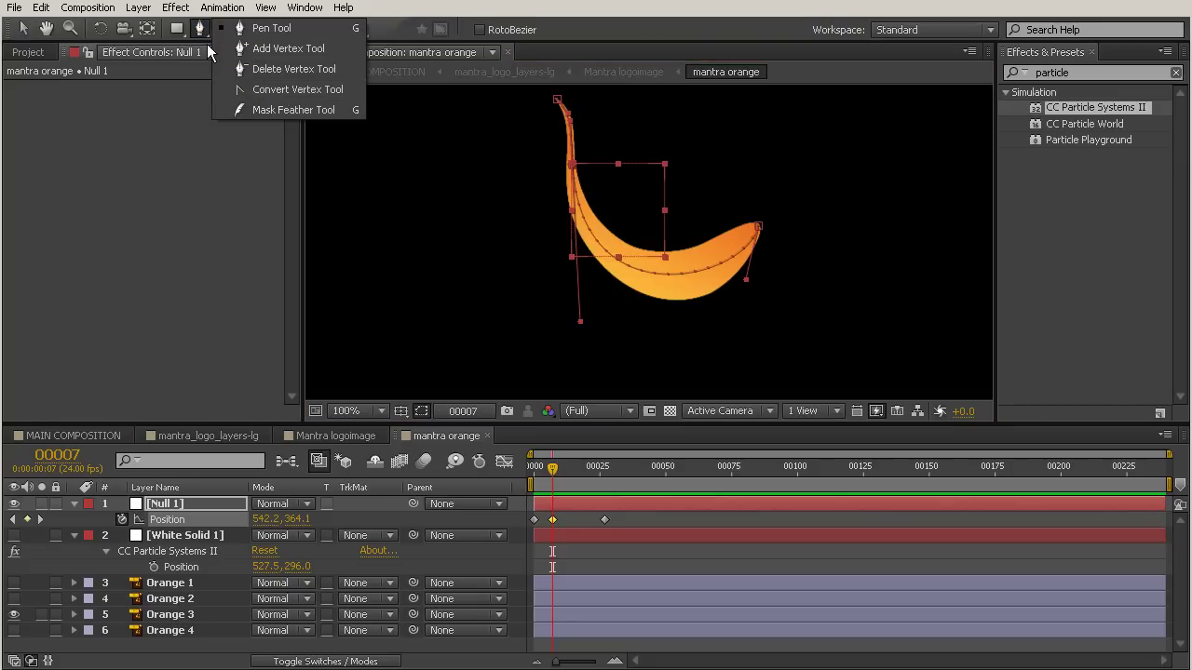
pyautogui.click(201, 29)
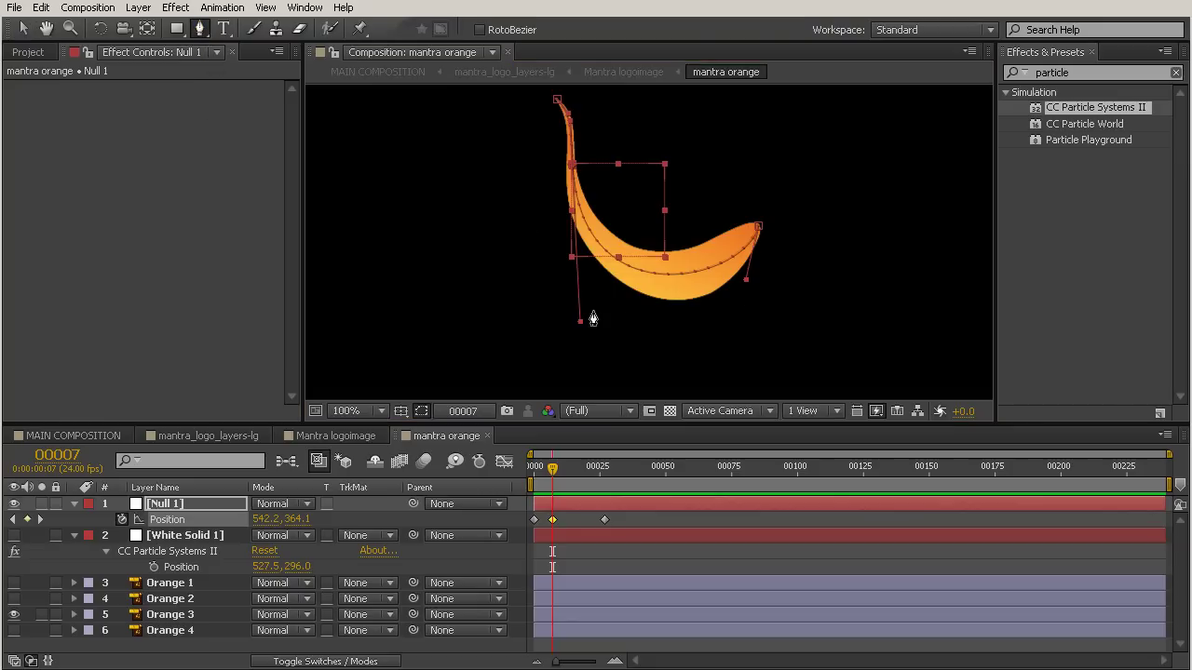
pyautogui.click(23, 29)
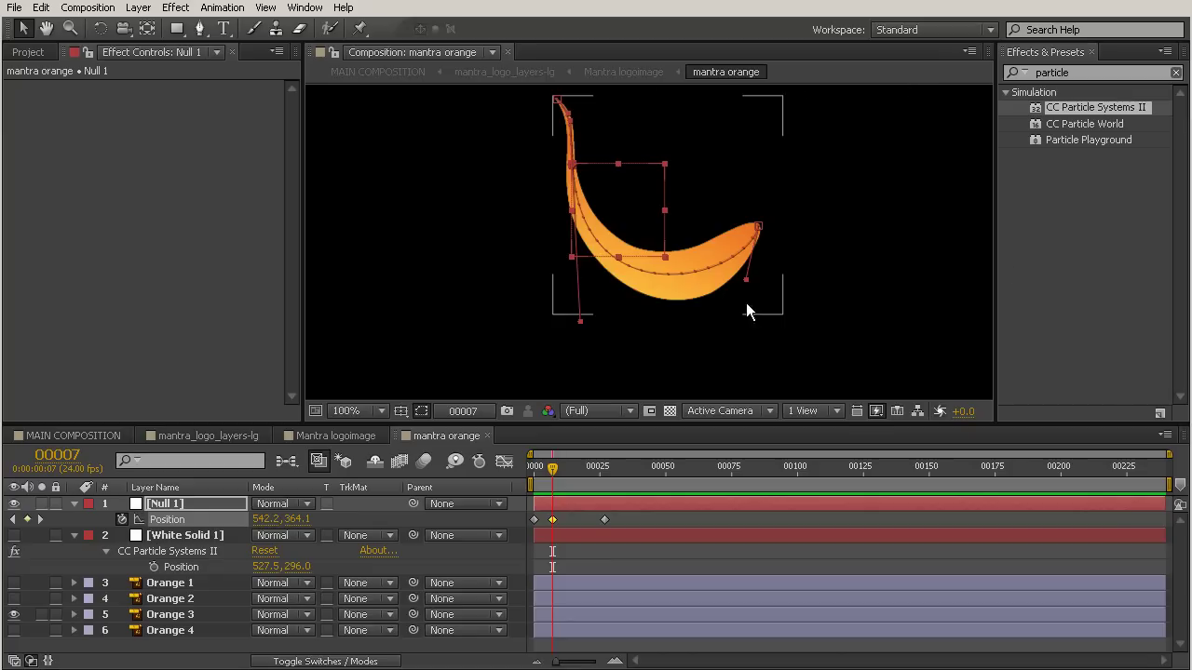
pyautogui.moveTo(551, 468); pyautogui.dragTo(574, 499)
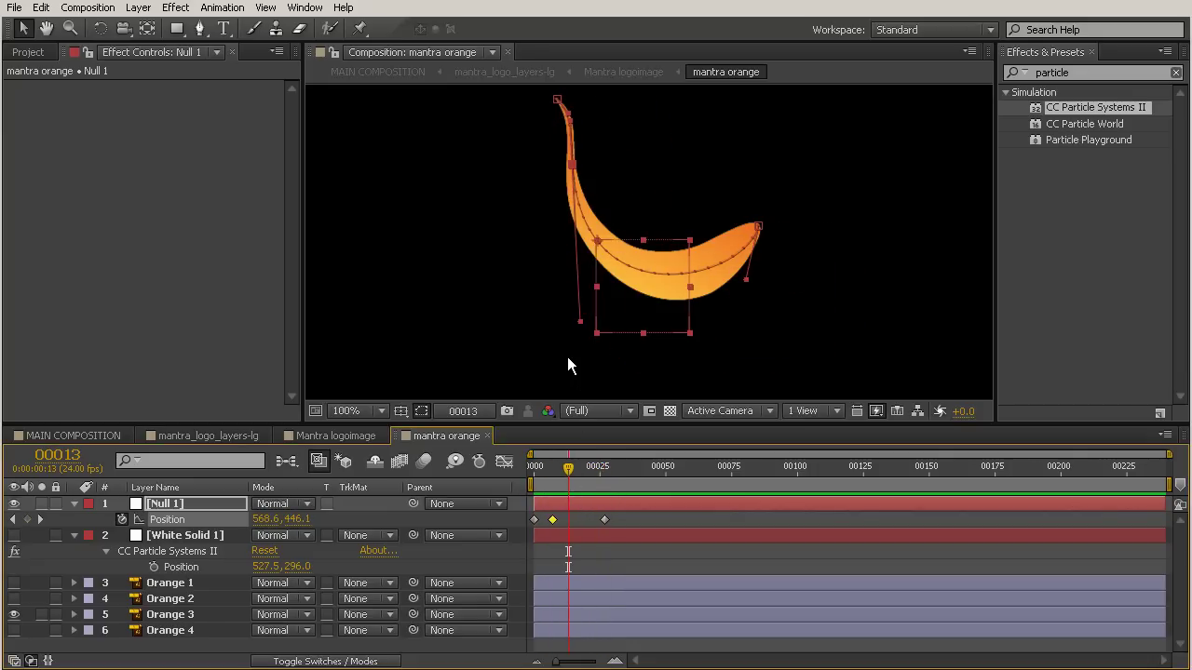
pyautogui.scroll(2, 569, 116)
pyautogui.scroll(1, 449, 141)
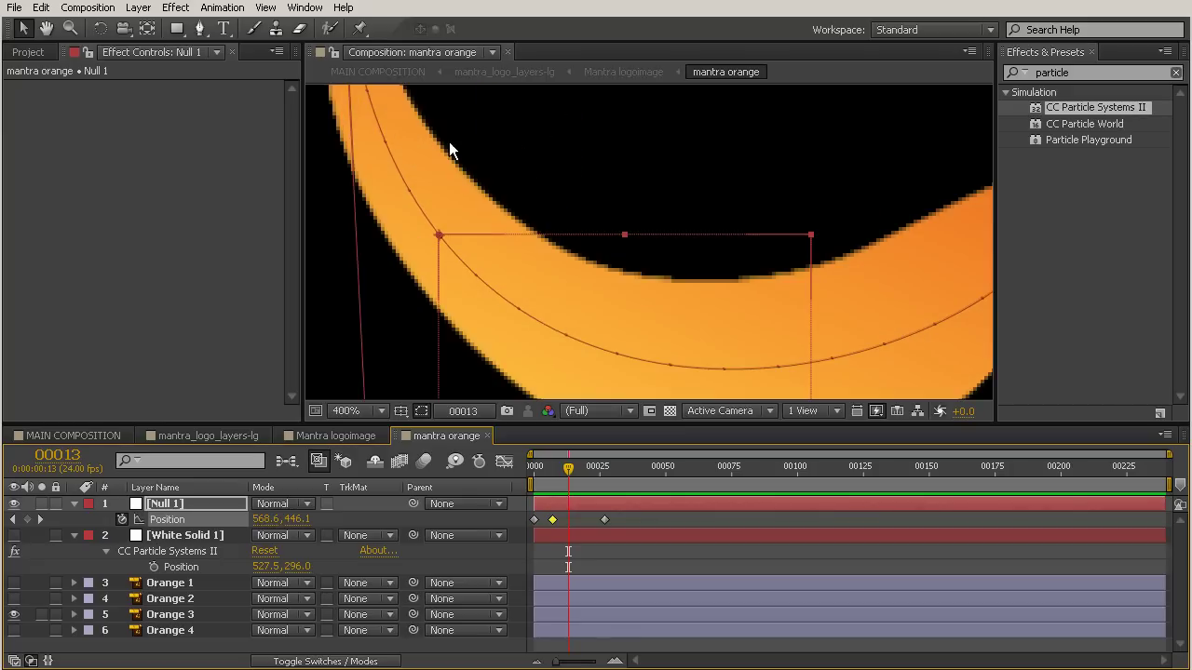
pyautogui.scroll(1, 559, 187)
pyautogui.moveTo(581, 202)
pyautogui.mouseDown()
pyautogui.moveTo(636, 269)
pyautogui.moveTo(421, 116)
pyautogui.mouseUp()
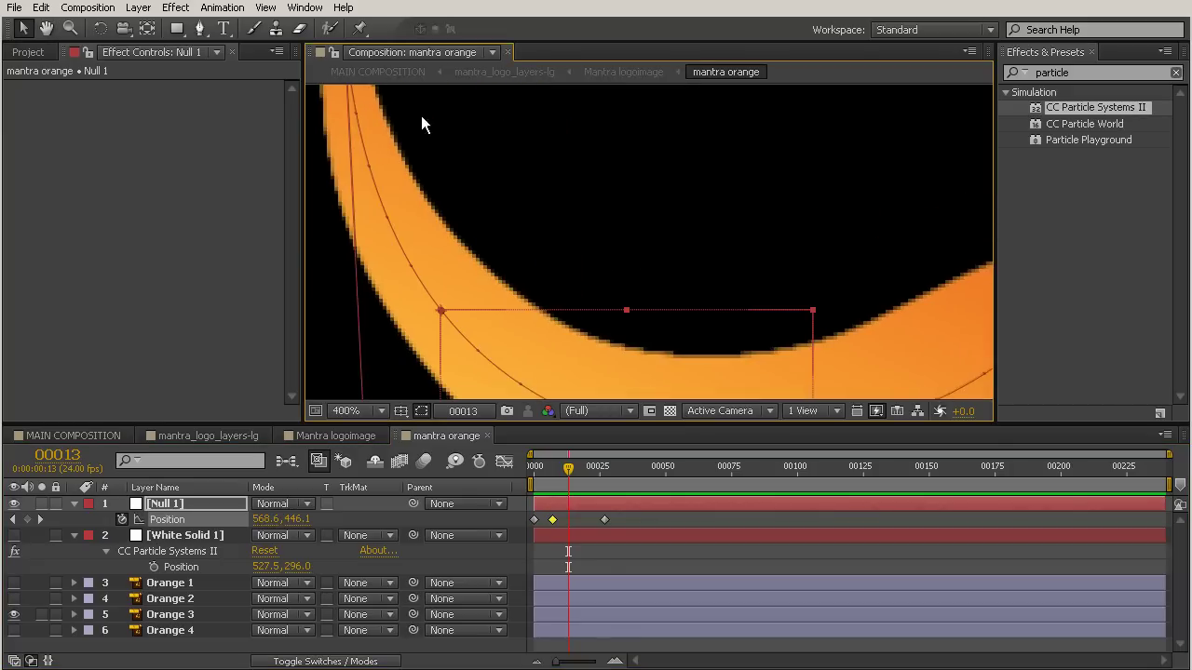
pyautogui.scroll(-2, 672, 320)
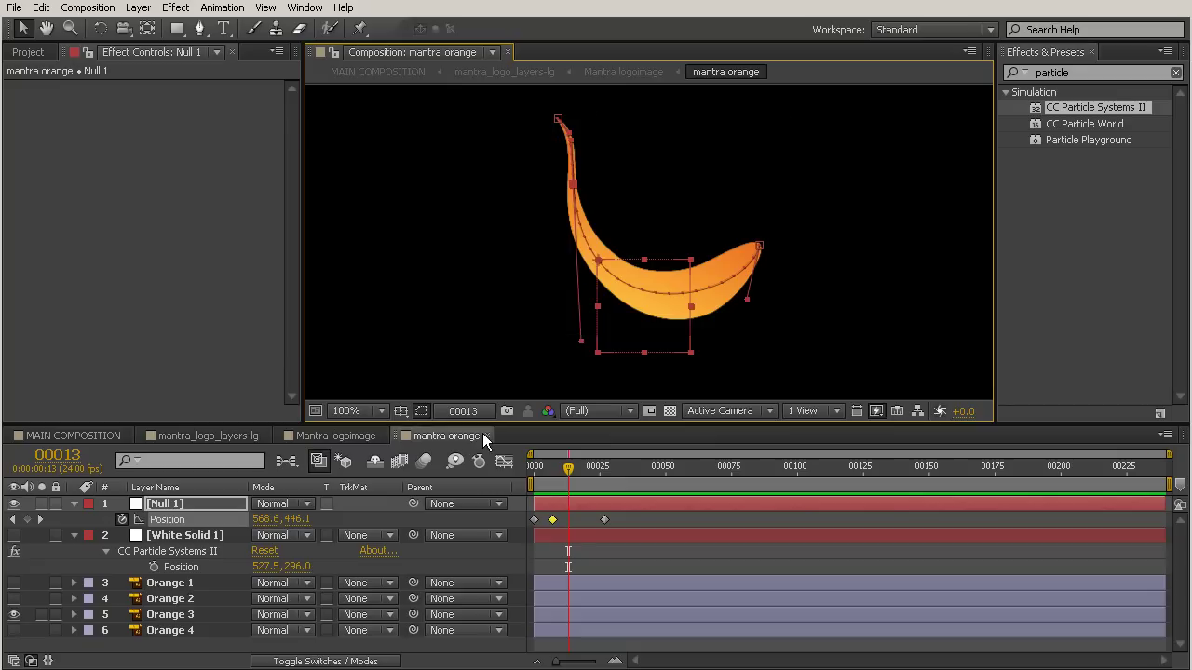
# - Apply Animation > Keyframe Assistant > Easy Ease to Null 1's final Position keyframe at frame 27
pyautogui.moveTo(551, 479); pyautogui.dragTo(533, 479)
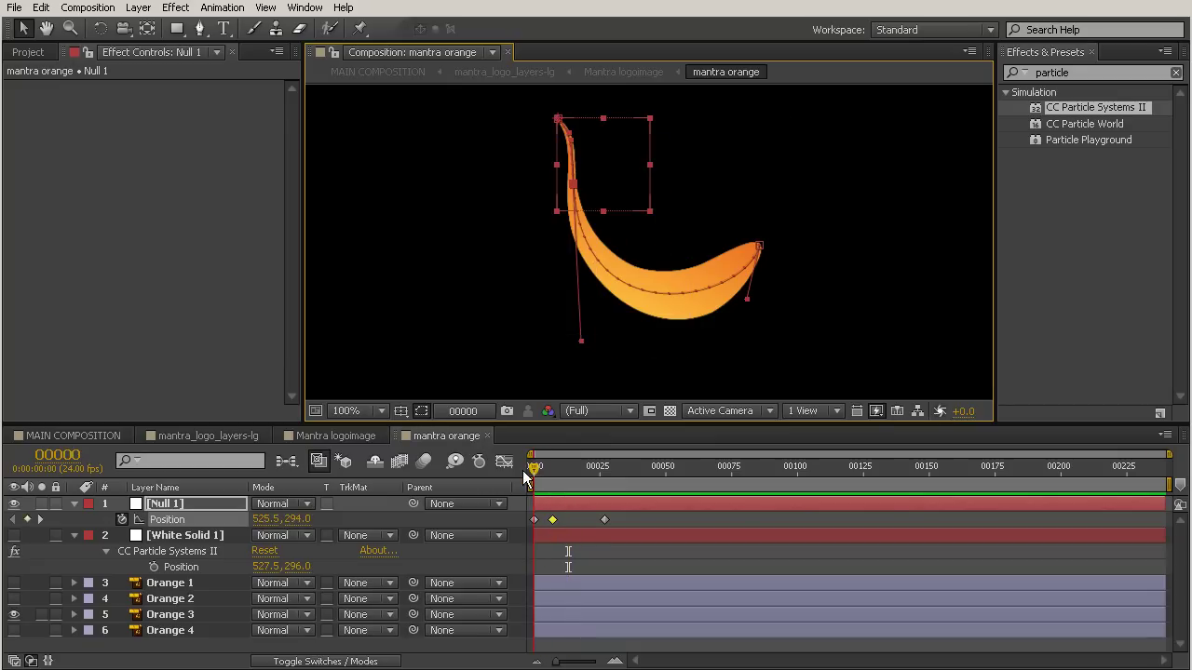
pyautogui.click(554, 483)
pyautogui.press('Home')
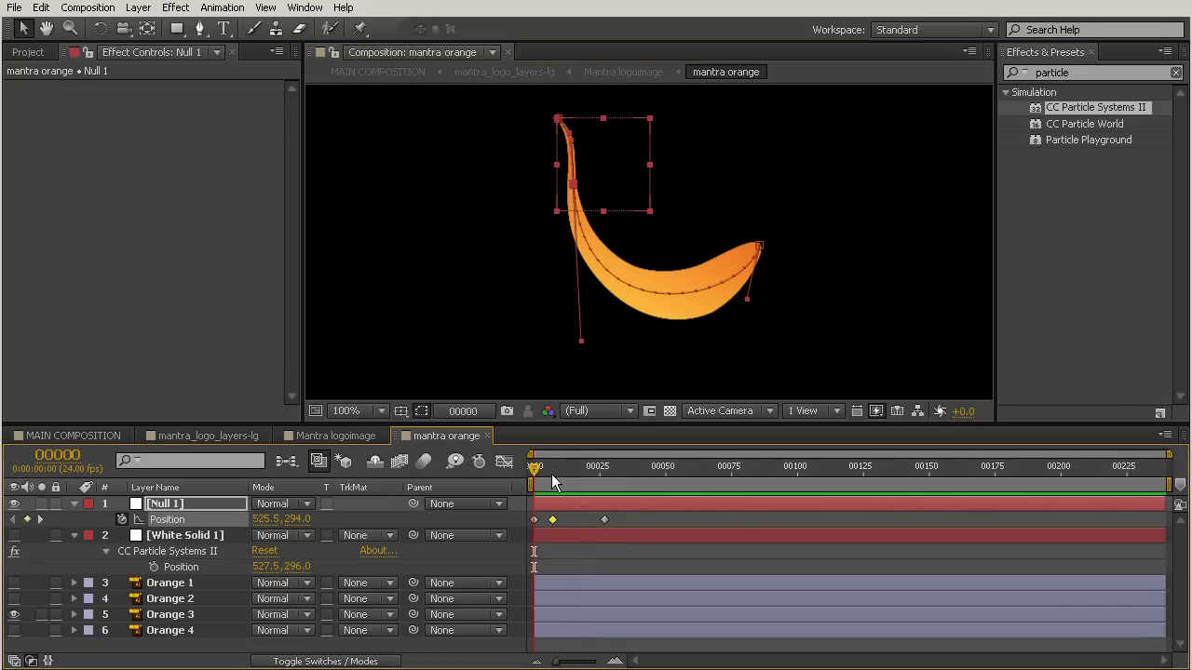
pyautogui.moveTo(553, 478); pyautogui.dragTo(605, 478)
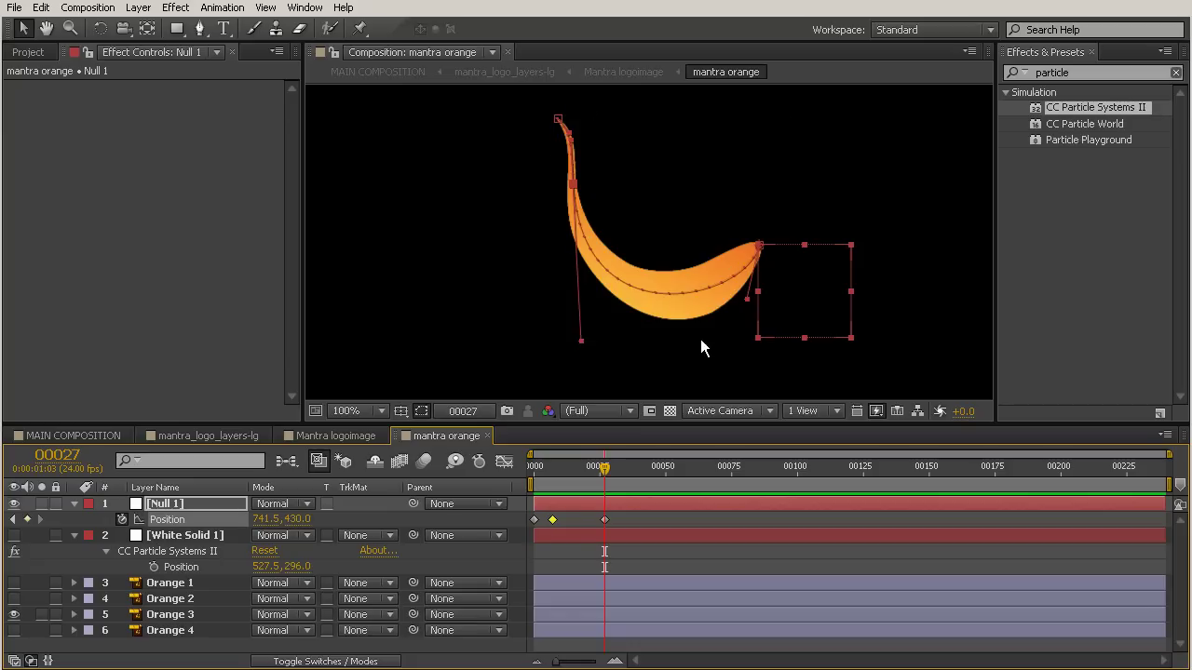
pyautogui.click(604, 520)
pyautogui.click(231, 9)
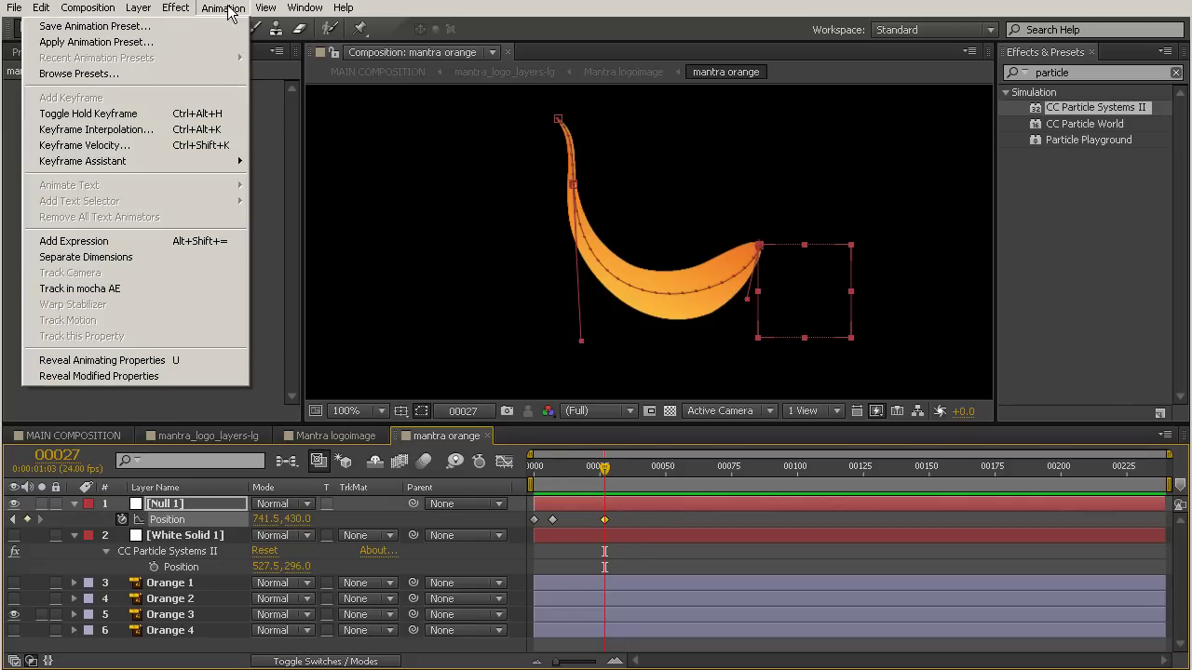
pyautogui.moveTo(141, 160)
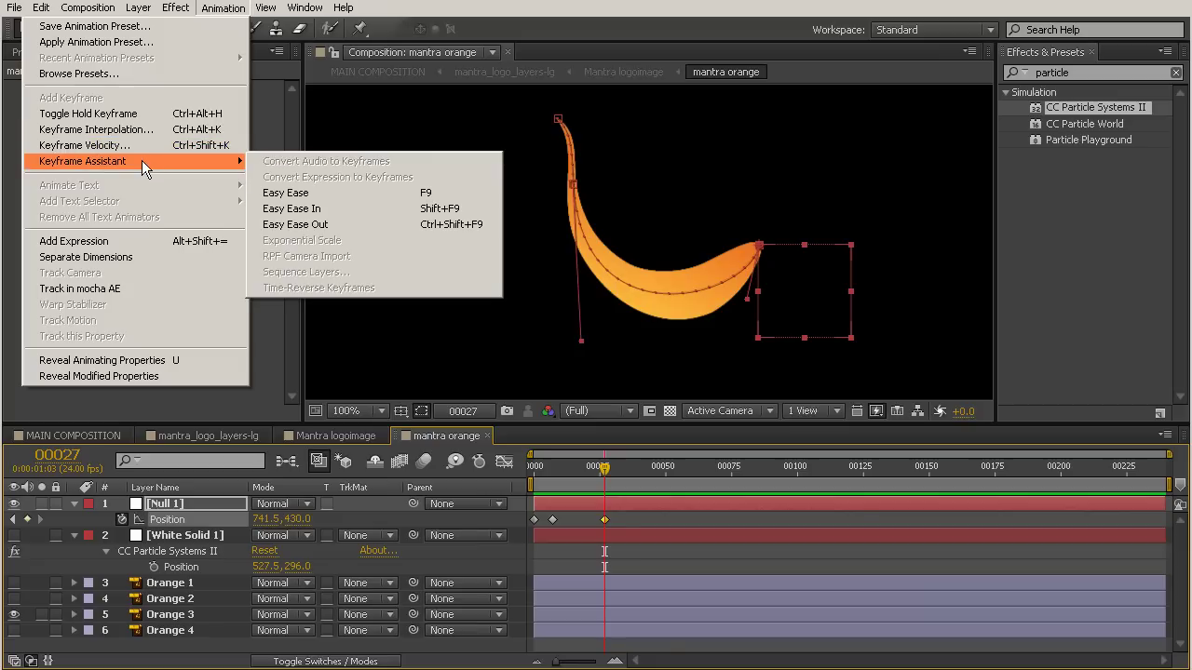
pyautogui.click(304, 194)
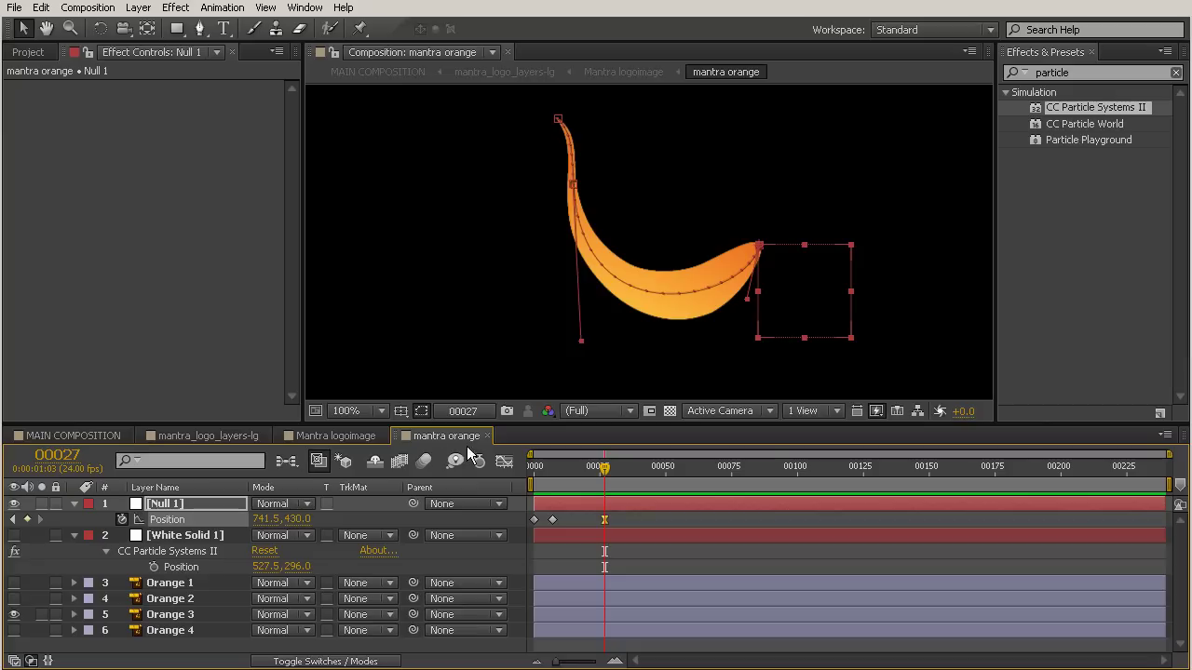
# - In the Graph Editor, lengthen the last keyframe's ease influence to about 82.67%, then scrub to review
pyautogui.click(504, 462)
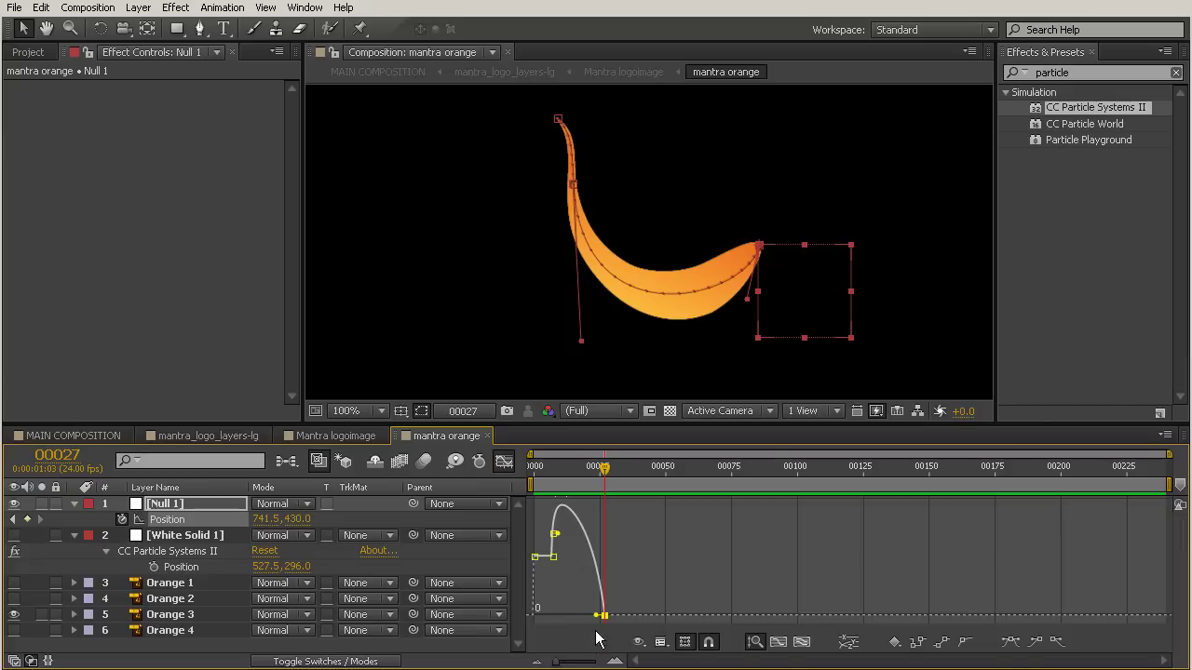
pyautogui.moveTo(593, 617); pyautogui.dragTo(583, 618)
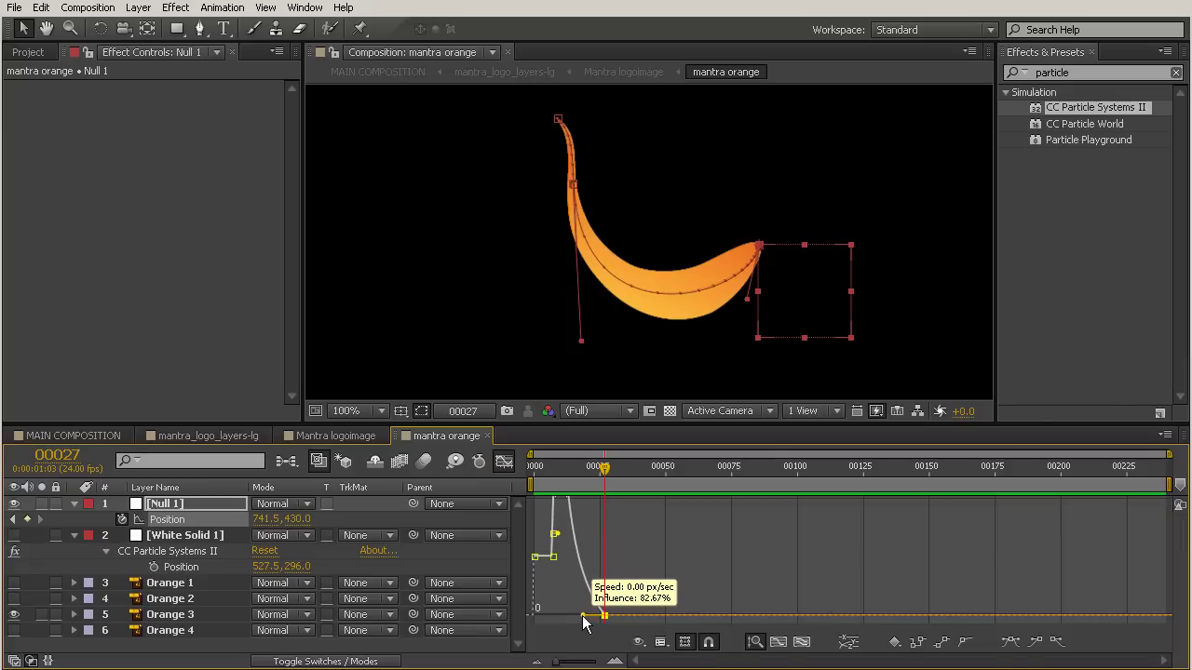
pyautogui.moveTo(583, 618); pyautogui.dragTo(583, 618)
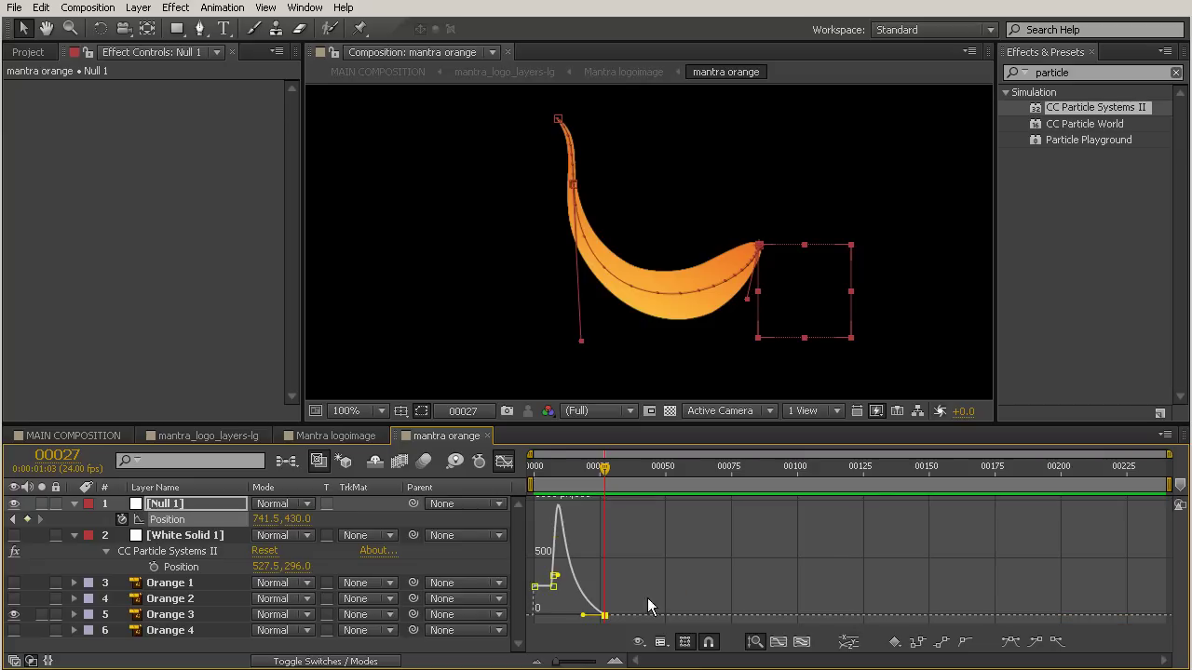
pyautogui.click(504, 461)
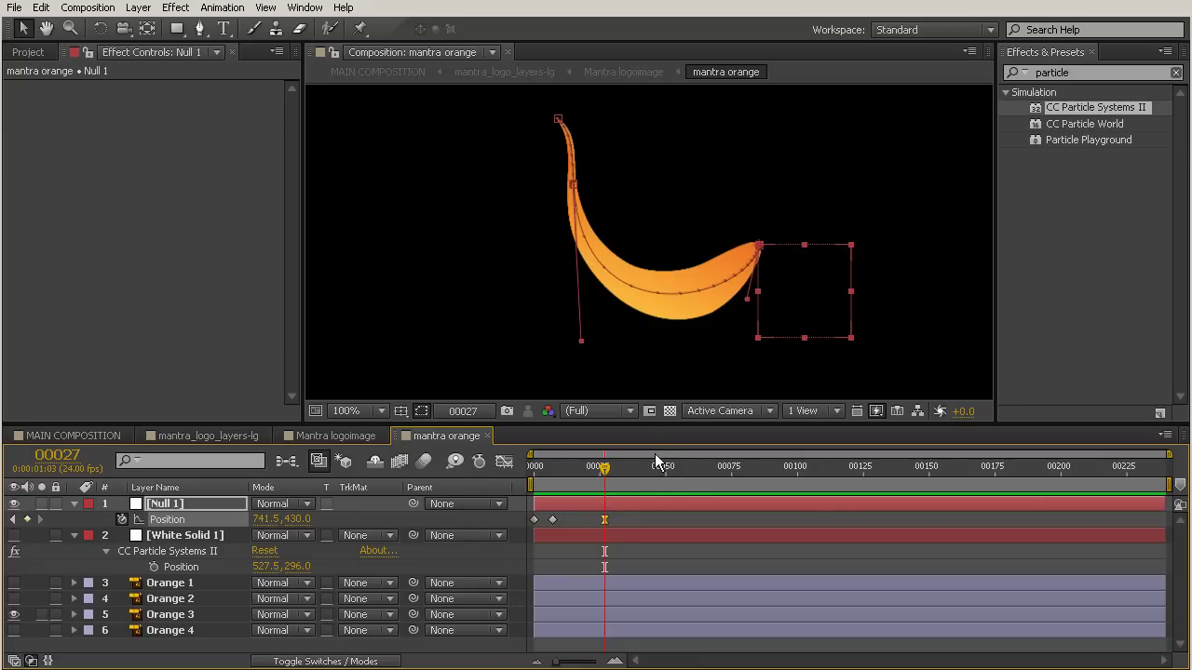
pyautogui.moveTo(606, 469)
pyautogui.mouseDown()
pyautogui.moveTo(574, 474)
pyautogui.moveTo(605, 501)
pyautogui.moveTo(572, 514)
pyautogui.mouseUp()
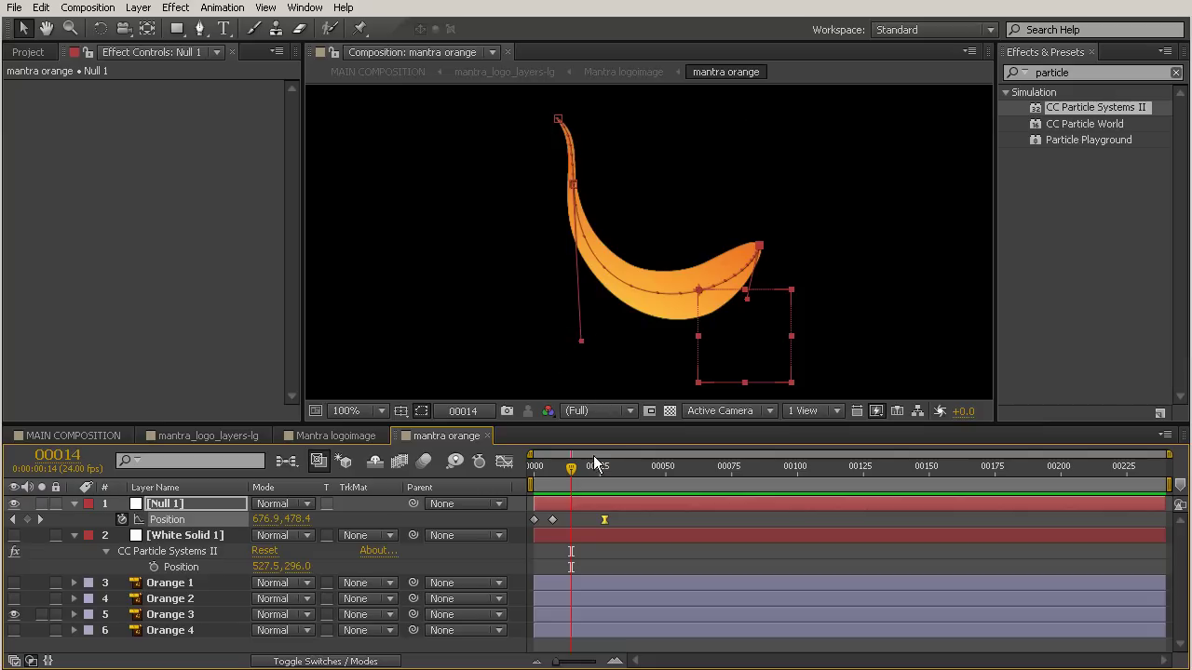
pyautogui.moveTo(571, 470); pyautogui.dragTo(552, 484)
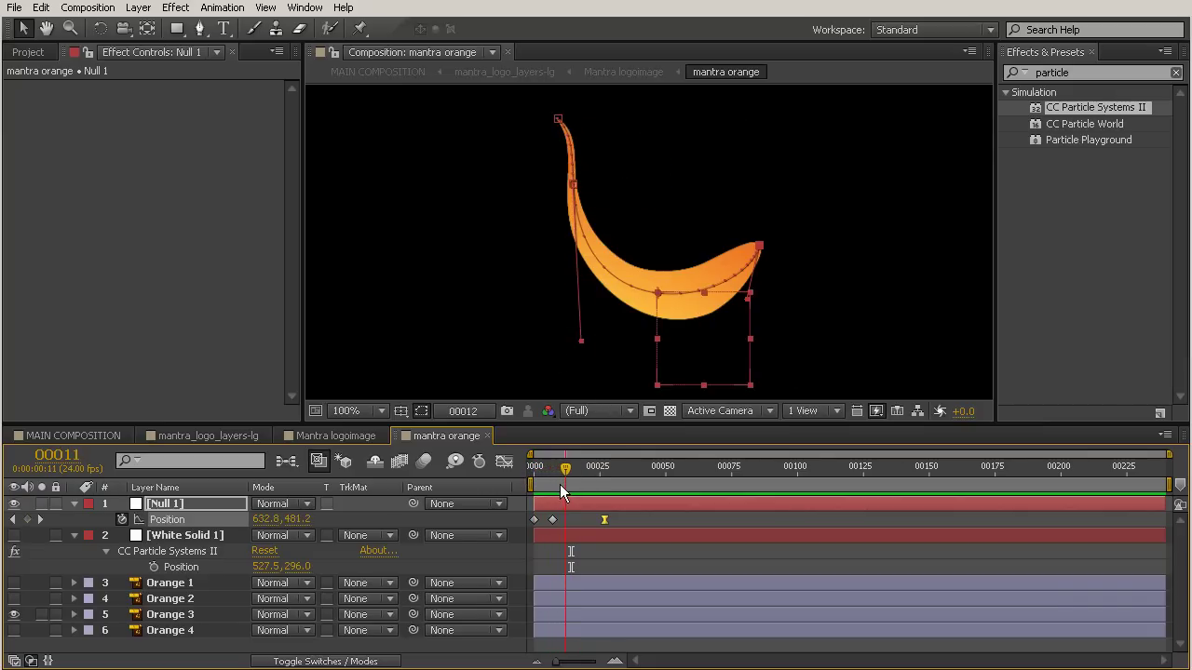
# - Set Null 1's selected Position keyframes to Rove Across Time, then deselect the layer
pyautogui.moveTo(552, 485); pyautogui.dragTo(586, 488)
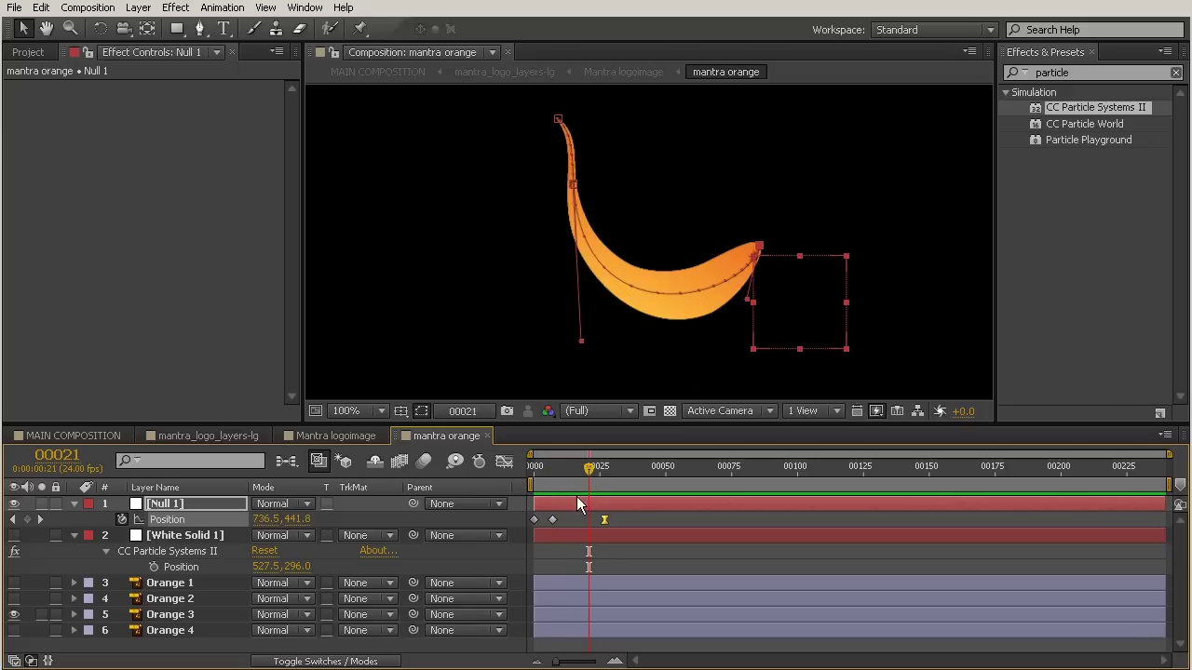
pyautogui.moveTo(609, 518); pyautogui.dragTo(520, 526)
pyautogui.rightClick(606, 519)
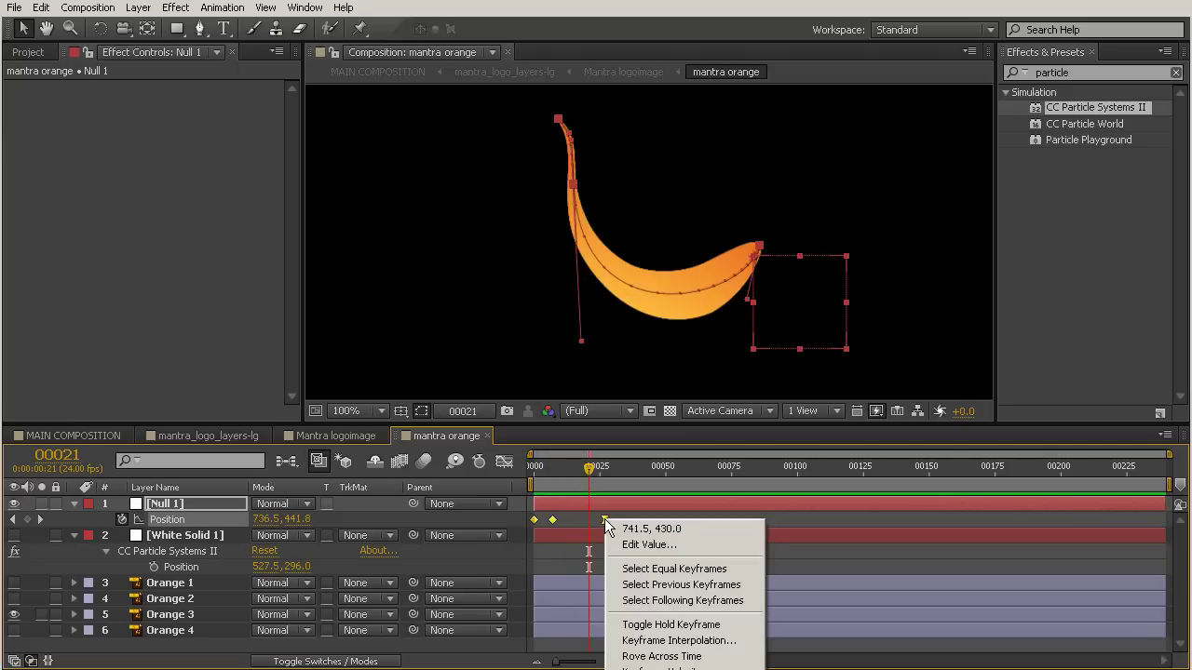
pyautogui.click(663, 657)
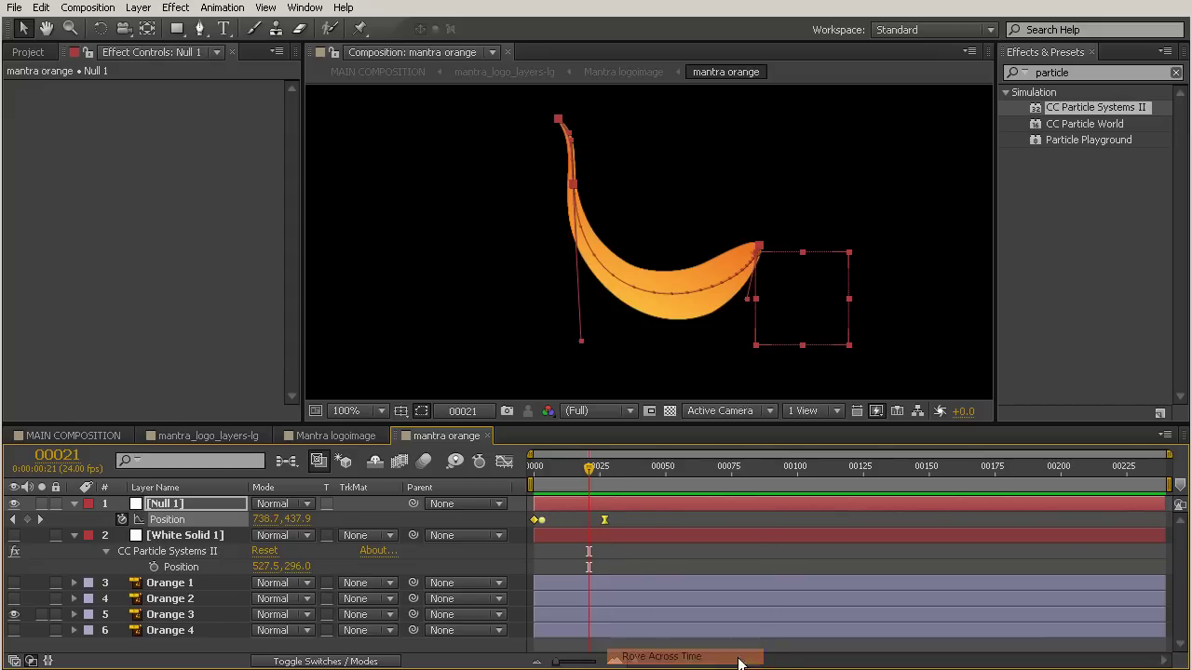
pyautogui.click(648, 518)
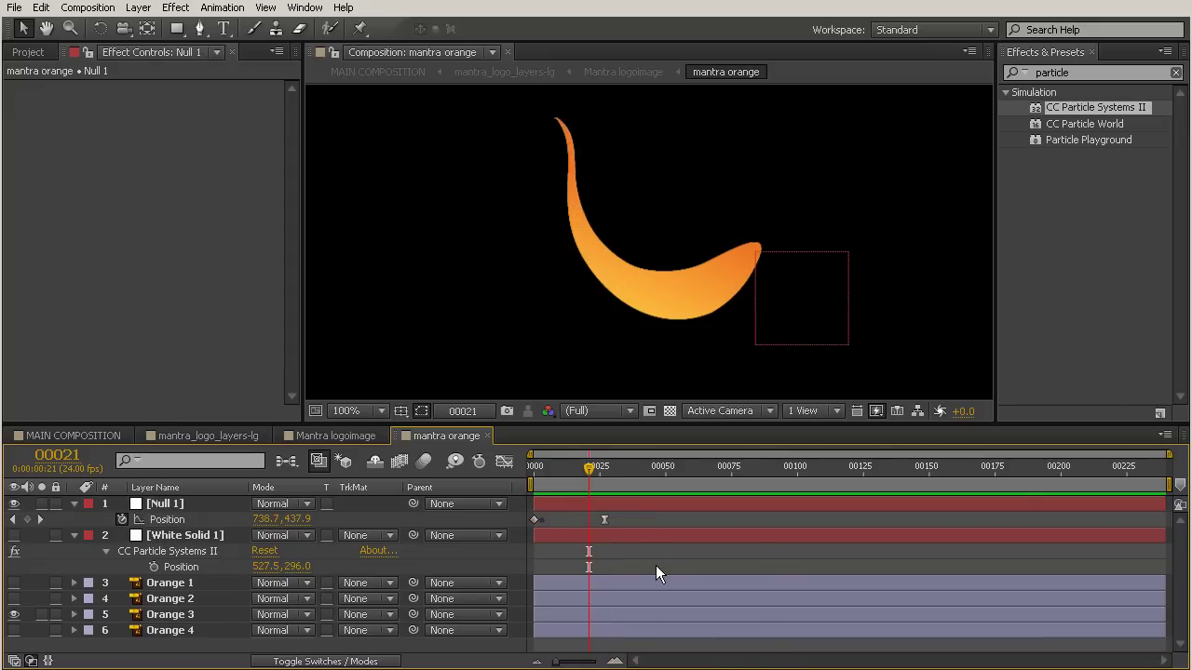
pyautogui.click(541, 519)
pyautogui.click(543, 549)
pyautogui.moveTo(565, 471); pyautogui.dragTo(555, 473)
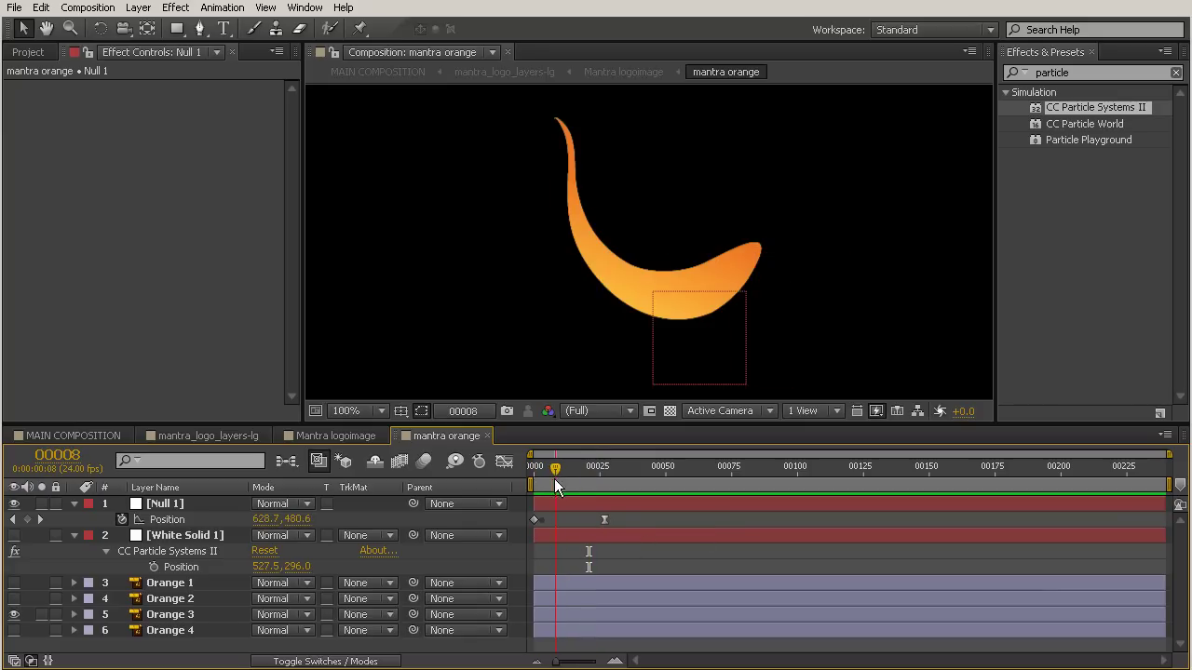
pyautogui.click(534, 521)
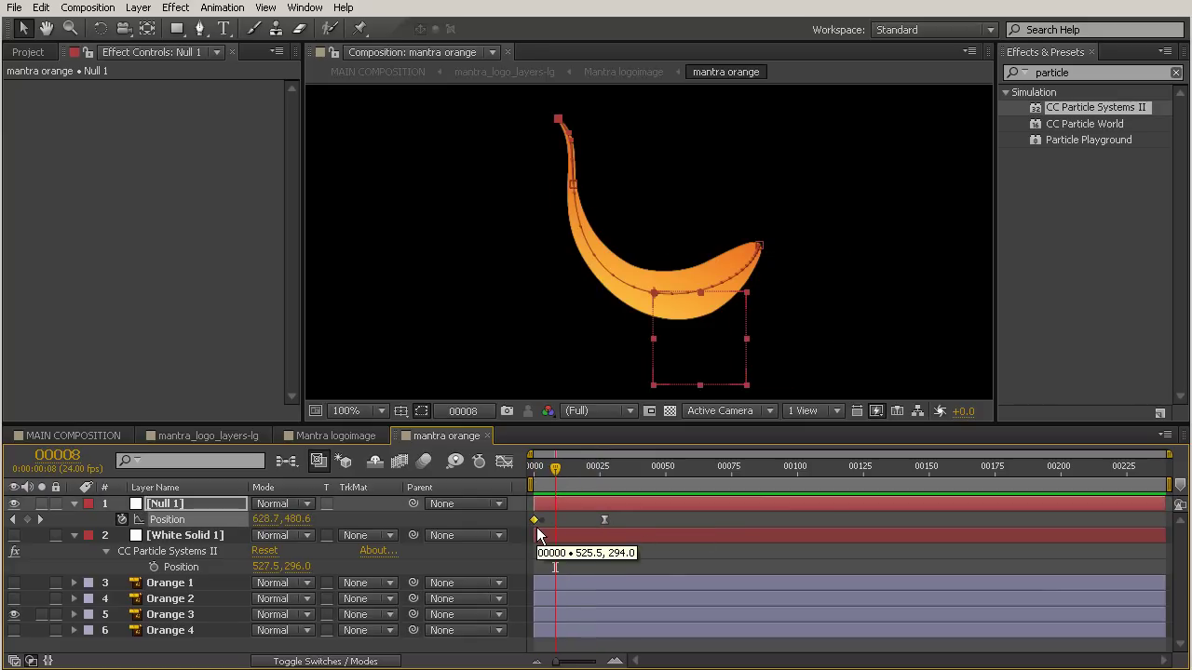
pyautogui.moveTo(555, 469)
pyautogui.mouseDown()
pyautogui.moveTo(536, 488)
pyautogui.moveTo(547, 508)
pyautogui.mouseUp()
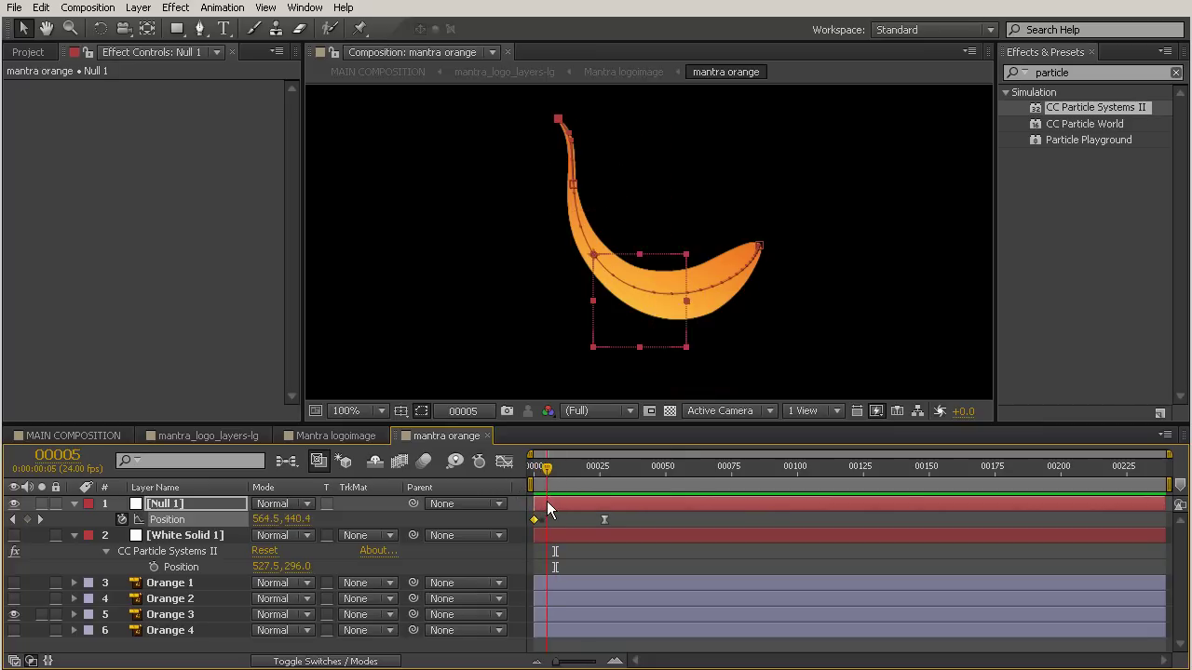
pyautogui.moveTo(548, 507)
pyautogui.mouseDown()
pyautogui.moveTo(528, 518)
pyautogui.moveTo(571, 529)
pyautogui.moveTo(534, 507)
pyautogui.mouseUp()
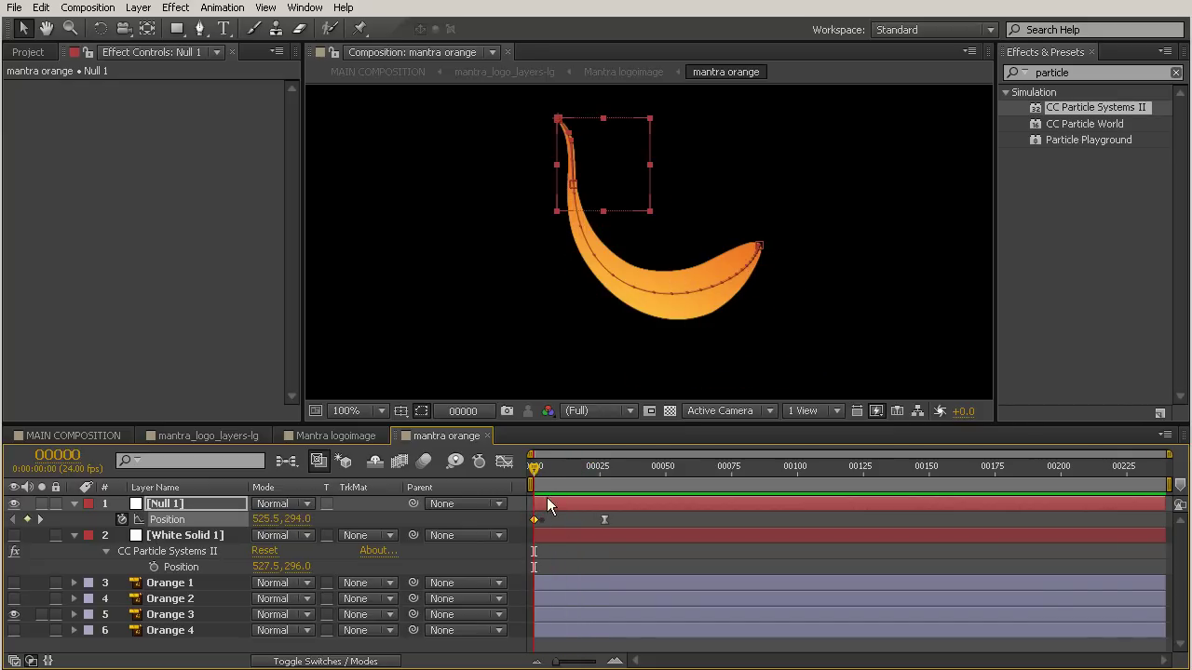
pyautogui.press('space')
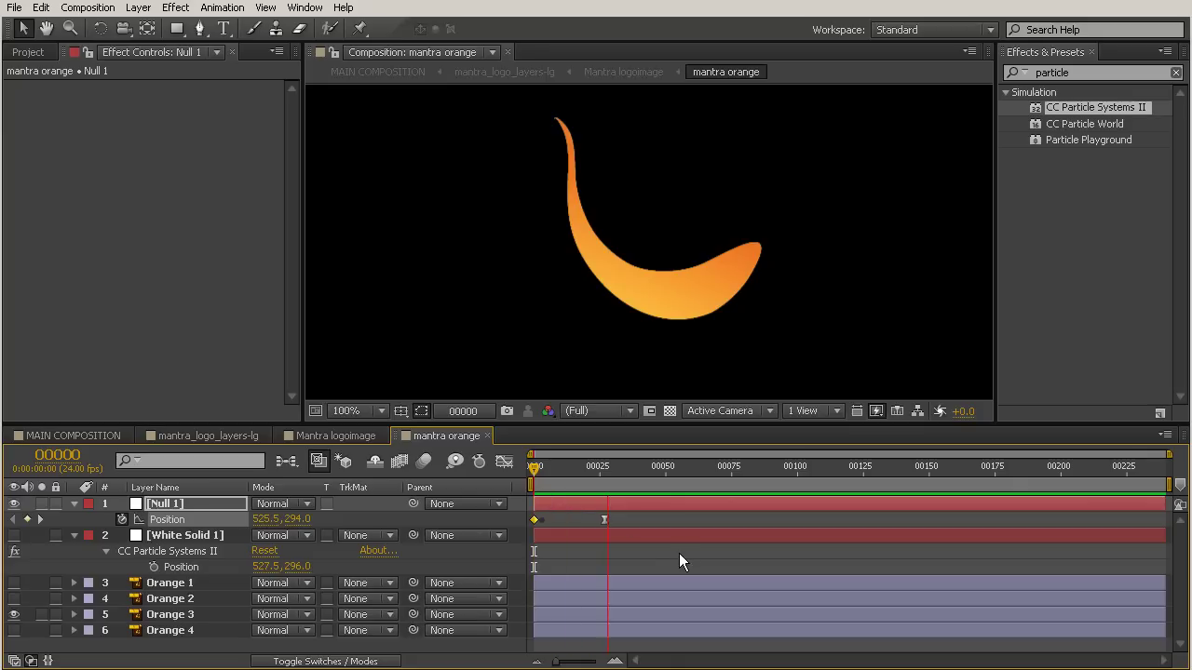
pyautogui.press('space')
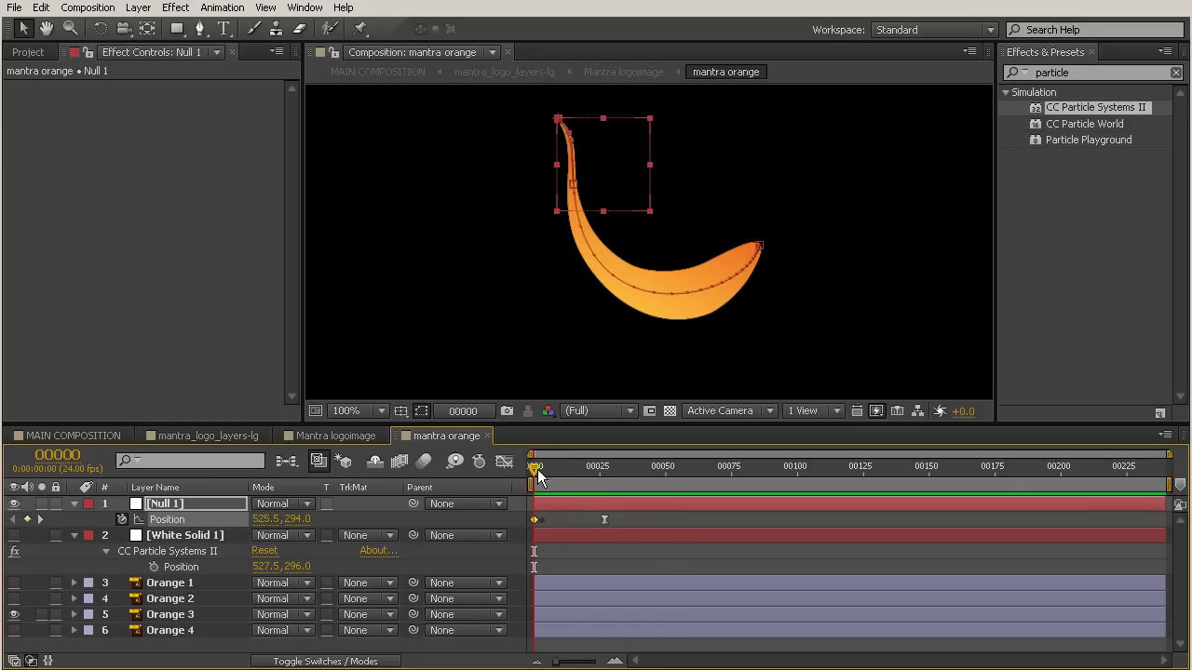
pyautogui.moveTo(537, 470); pyautogui.dragTo(578, 570)
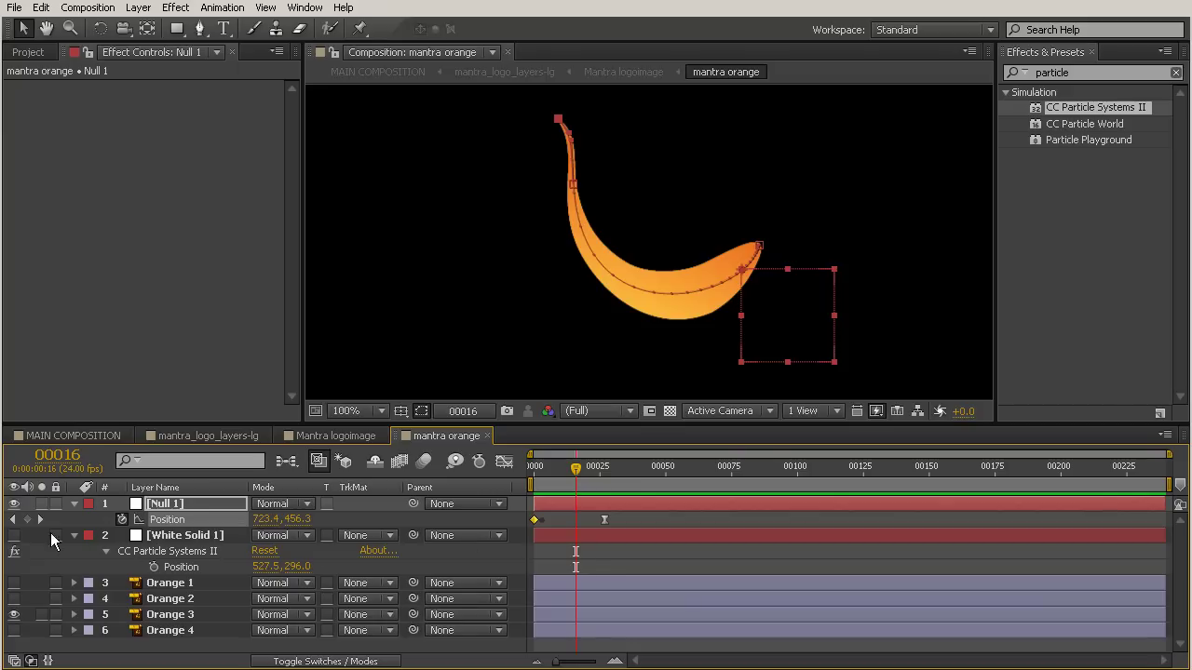
# - Show and select White Solid 1, parent it to Null 1, and zoom the viewer out to 25%
pyautogui.click(14, 535)
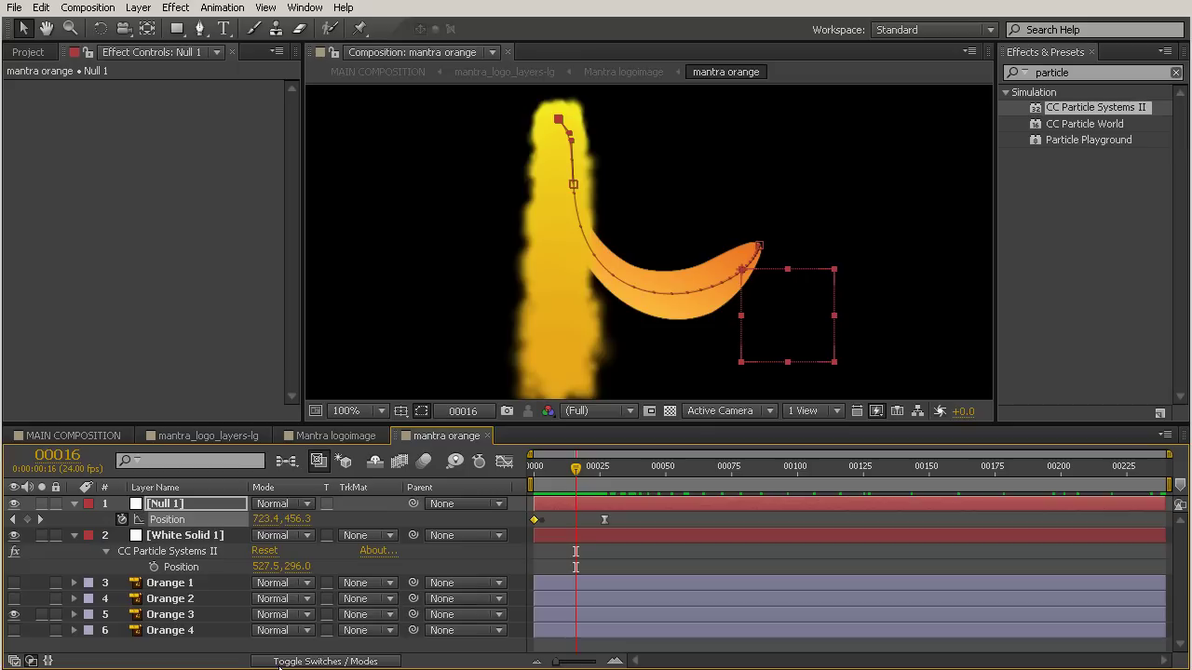
pyautogui.click(179, 536)
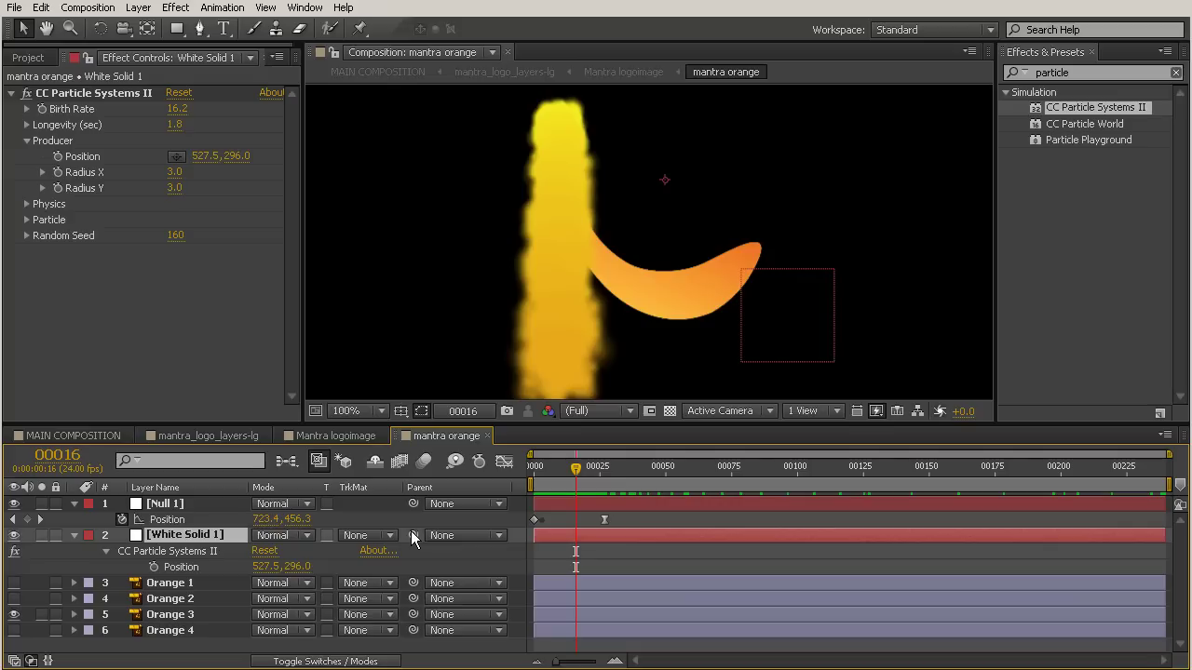
pyautogui.moveTo(414, 538); pyautogui.dragTo(149, 517)
pyautogui.scroll(-2, 497, 309)
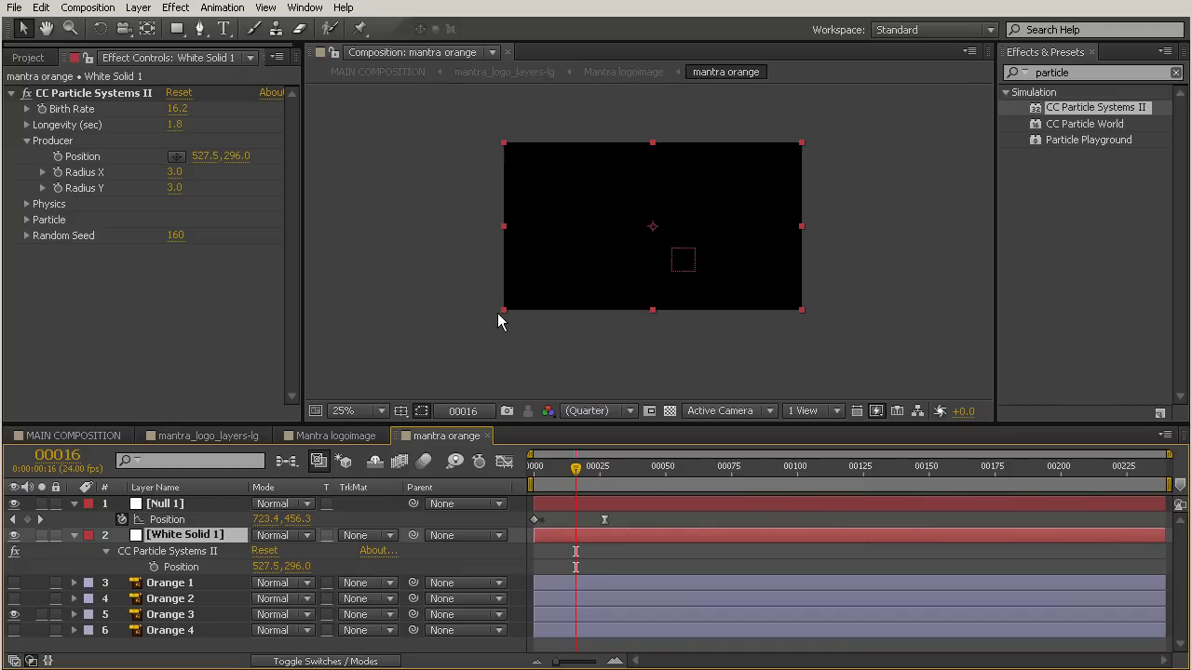
pyautogui.scroll(-2, 497, 313)
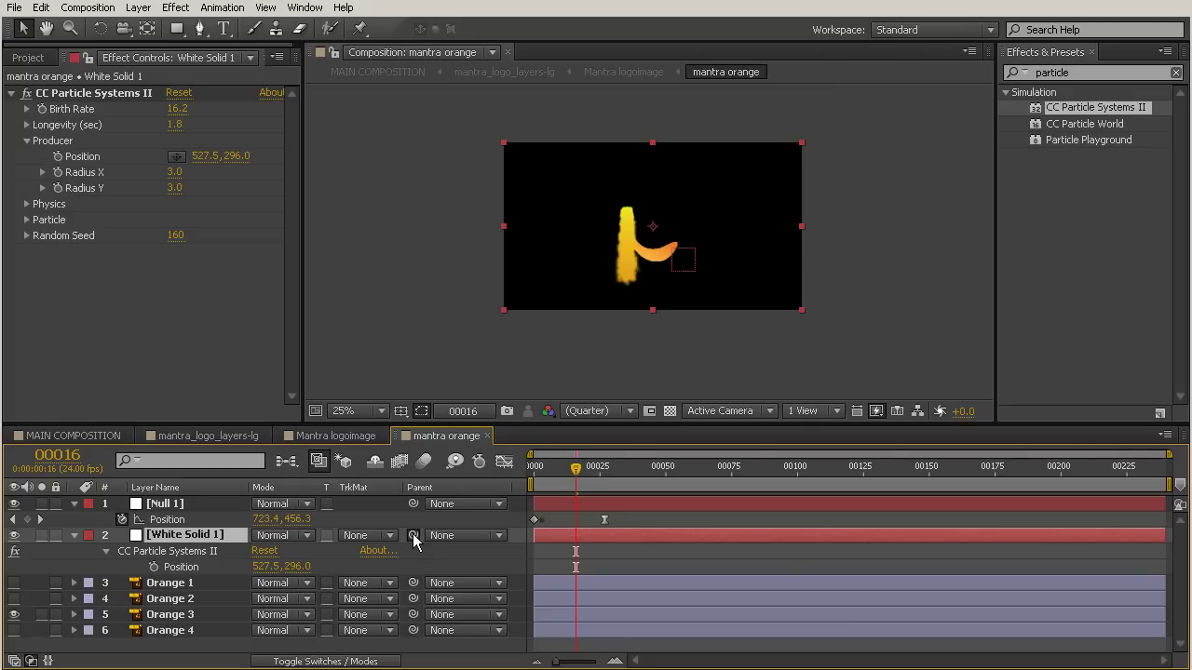
pyautogui.moveTo(413, 536); pyautogui.dragTo(189, 503)
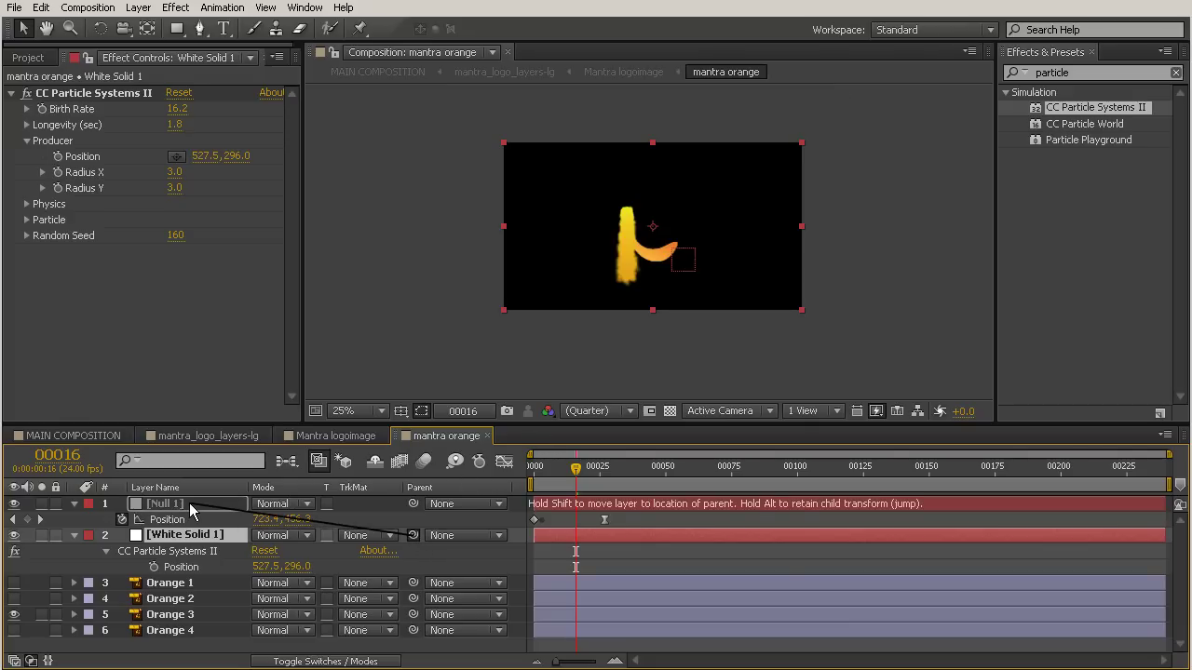
pyautogui.click(568, 470)
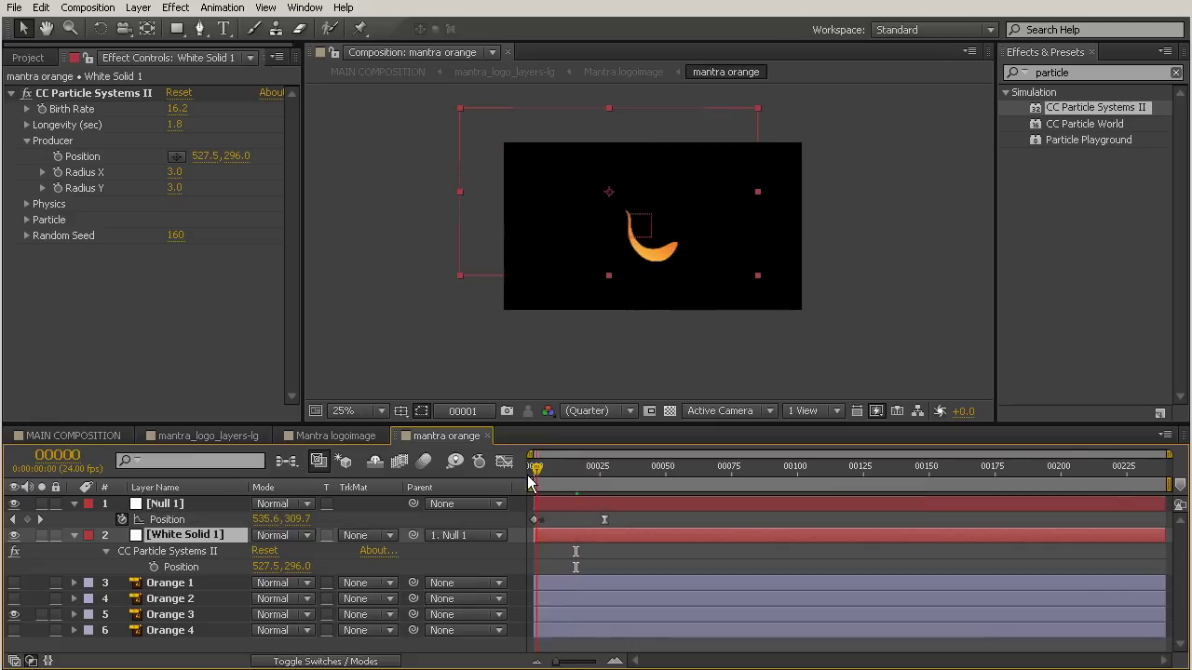
pyautogui.moveTo(566, 508); pyautogui.dragTo(638, 506)
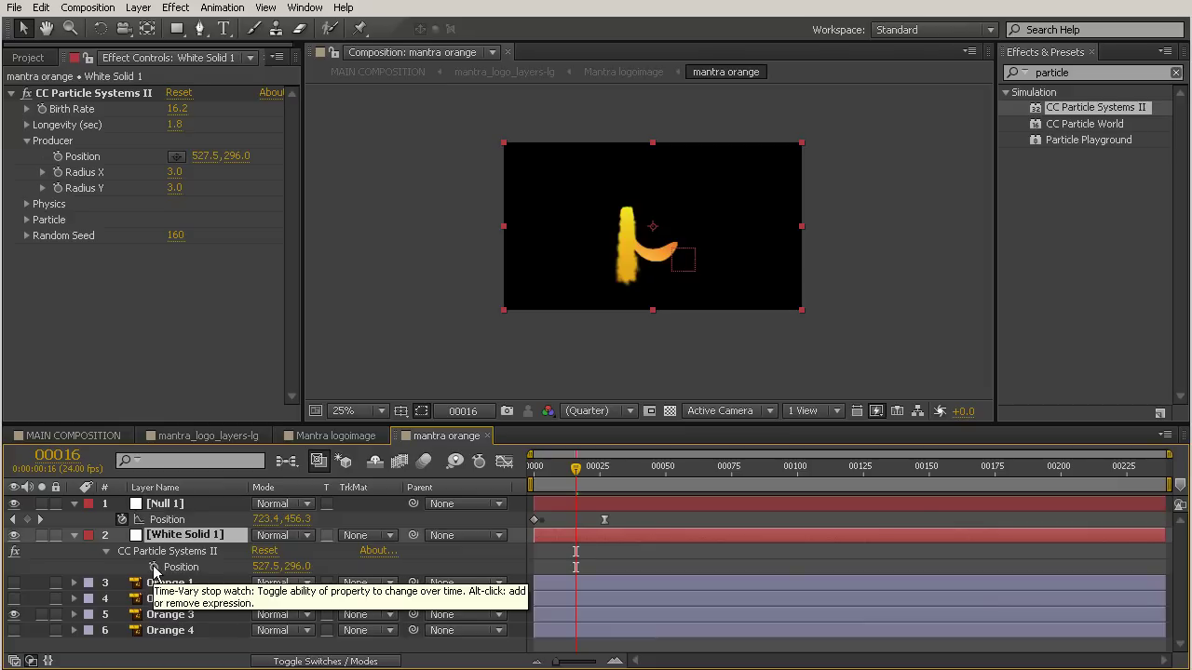
# - Add an expression linking the producer Position to Null 1's Position
pyautogui.keyDown('alt'); pyautogui.click(154, 568); pyautogui.keyUp('alt')
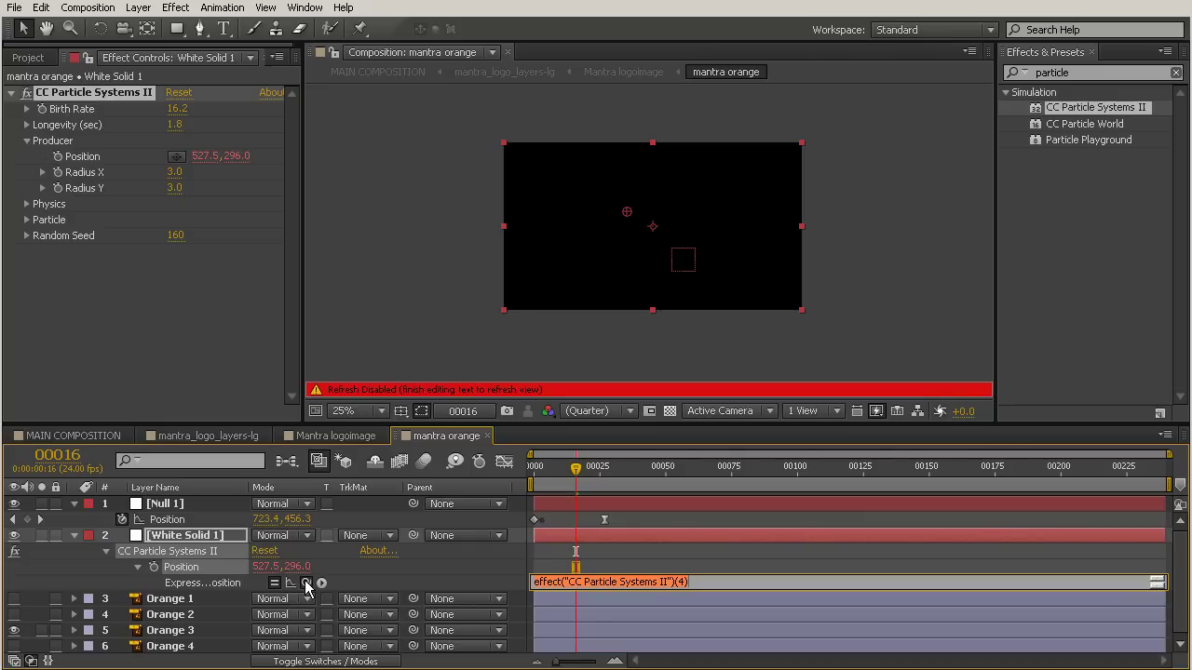
pyautogui.moveTo(307, 583); pyautogui.dragTo(170, 527)
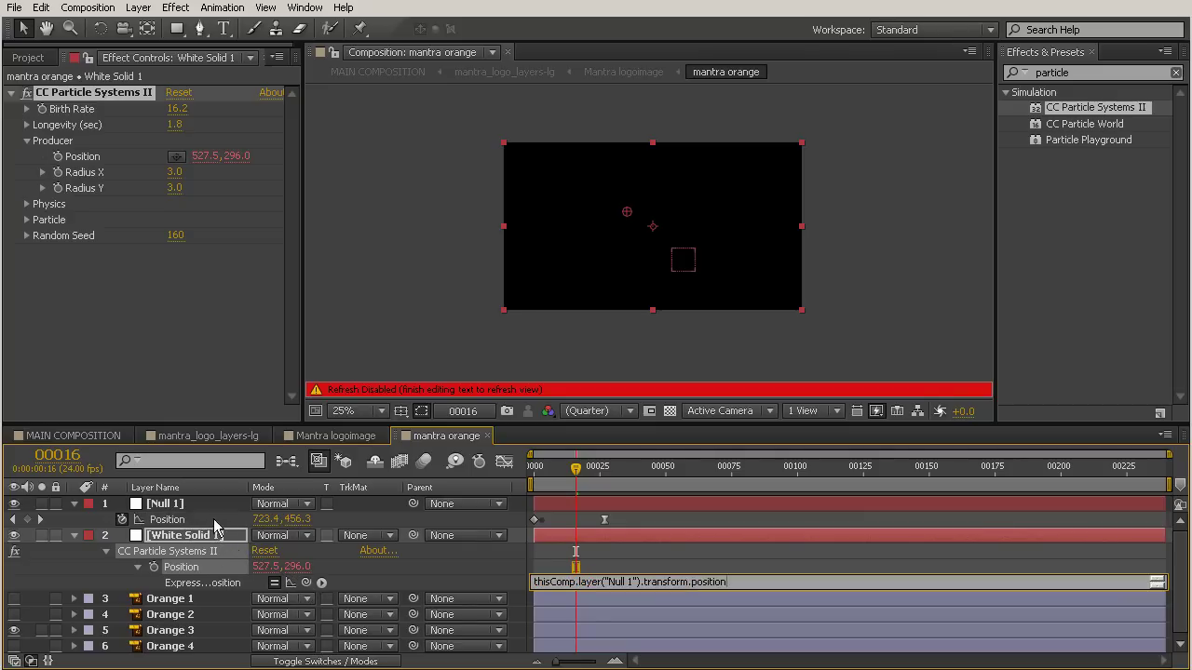
pyautogui.click(814, 552)
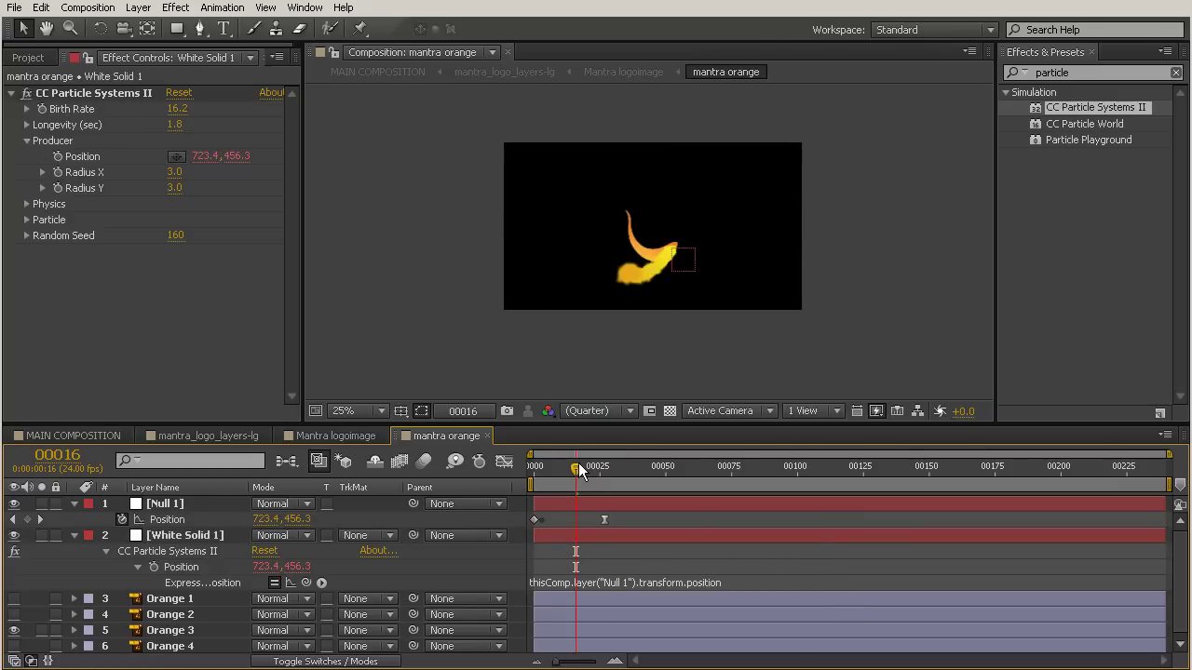
# - Scrub the early frames from frame 0 to check the particles trailing the null
pyautogui.moveTo(578, 466); pyautogui.dragTo(534, 470)
pyautogui.moveTo(554, 484)
pyautogui.mouseDown()
pyautogui.moveTo(739, 495)
pyautogui.moveTo(566, 506)
pyautogui.moveTo(650, 507)
pyautogui.mouseUp()
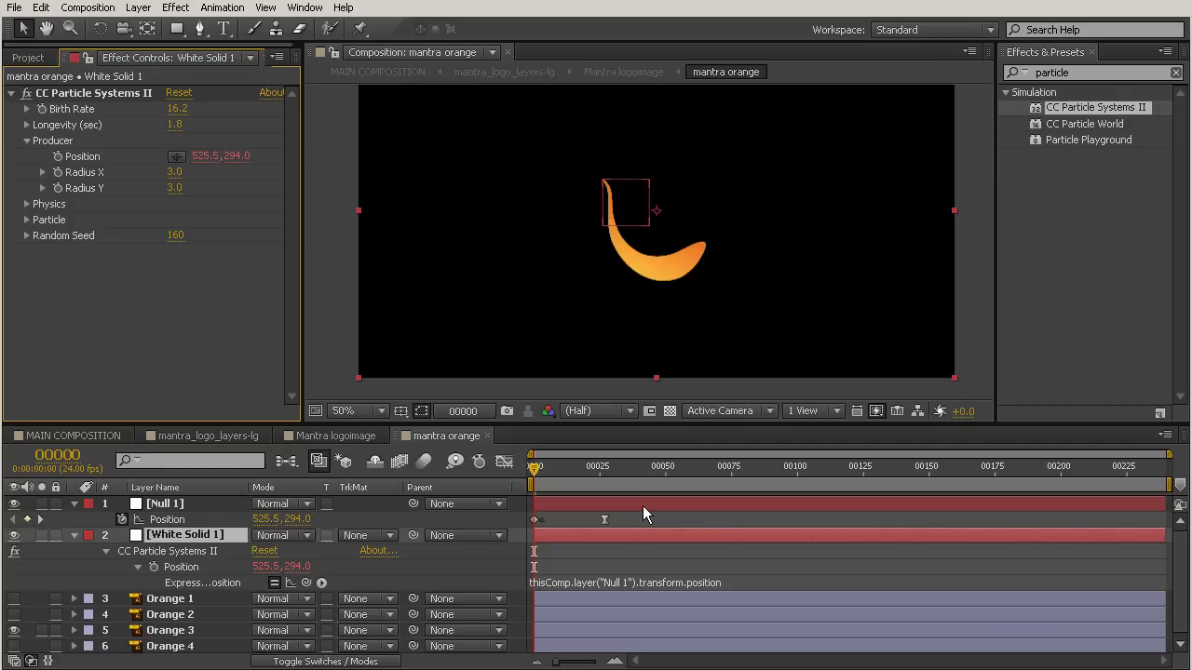
pyautogui.moveTo(537, 471)
pyautogui.mouseDown()
pyautogui.moveTo(521, 505)
pyautogui.moveTo(581, 514)
pyautogui.mouseUp()
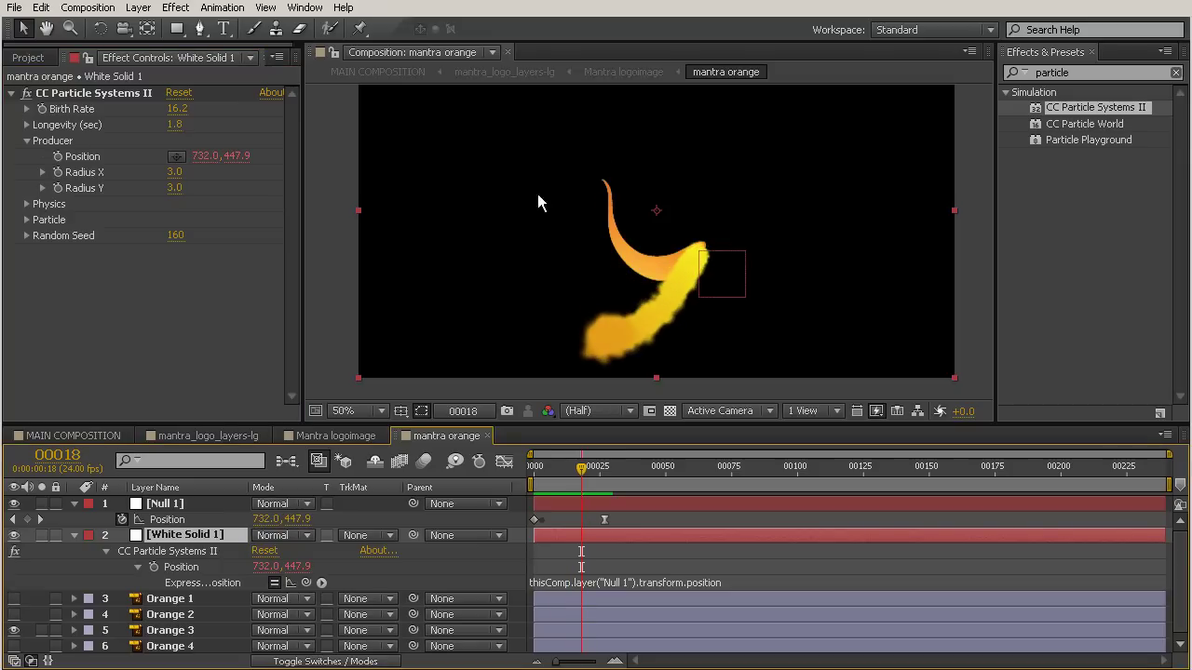
pyautogui.moveTo(578, 484)
pyautogui.mouseDown()
pyautogui.moveTo(534, 492)
pyautogui.moveTo(604, 494)
pyautogui.mouseUp()
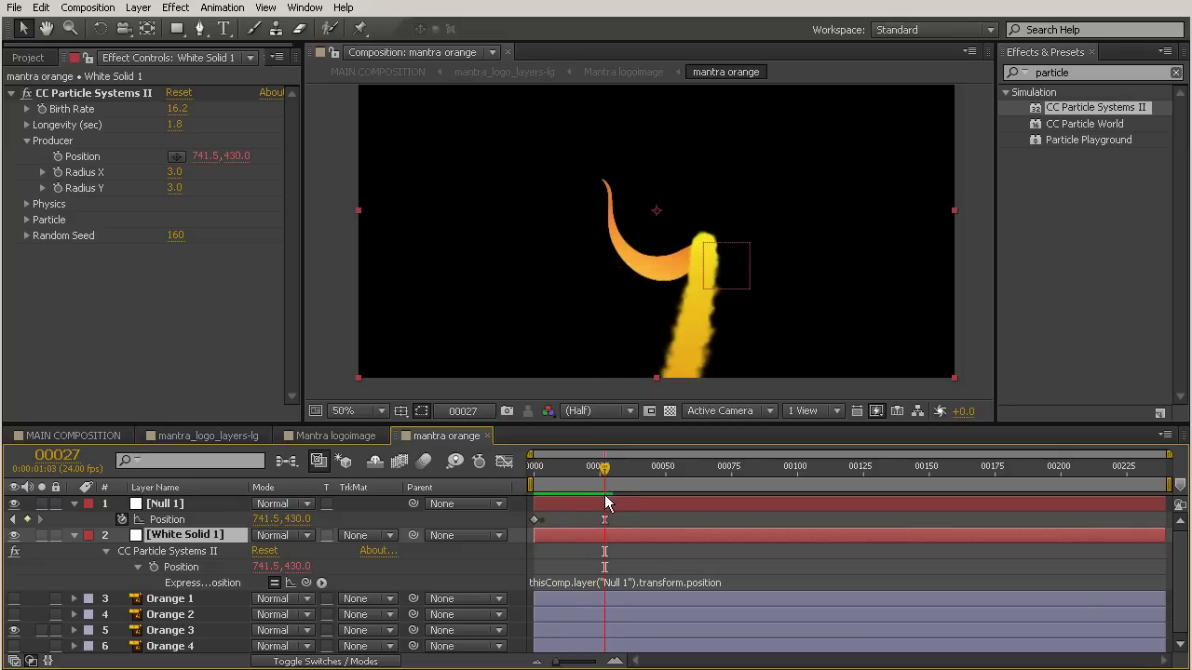
# - Set Physics Resistance to 200 and producer Radius X 8.0, Radius Y 9.0, then preview the thicker trail
pyautogui.click(28, 204)
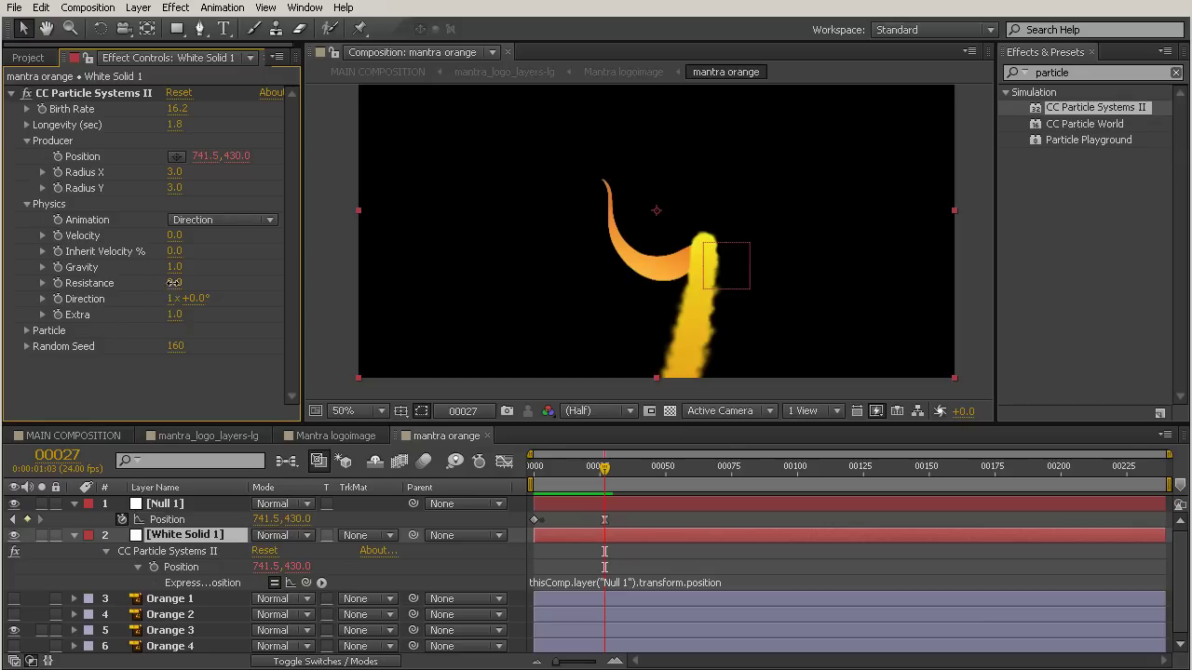
pyautogui.moveTo(175, 282)
pyautogui.mouseDown()
pyautogui.moveTo(1097, 290)
pyautogui.moveTo(344, 283)
pyautogui.moveTo(904, 269)
pyautogui.mouseUp()
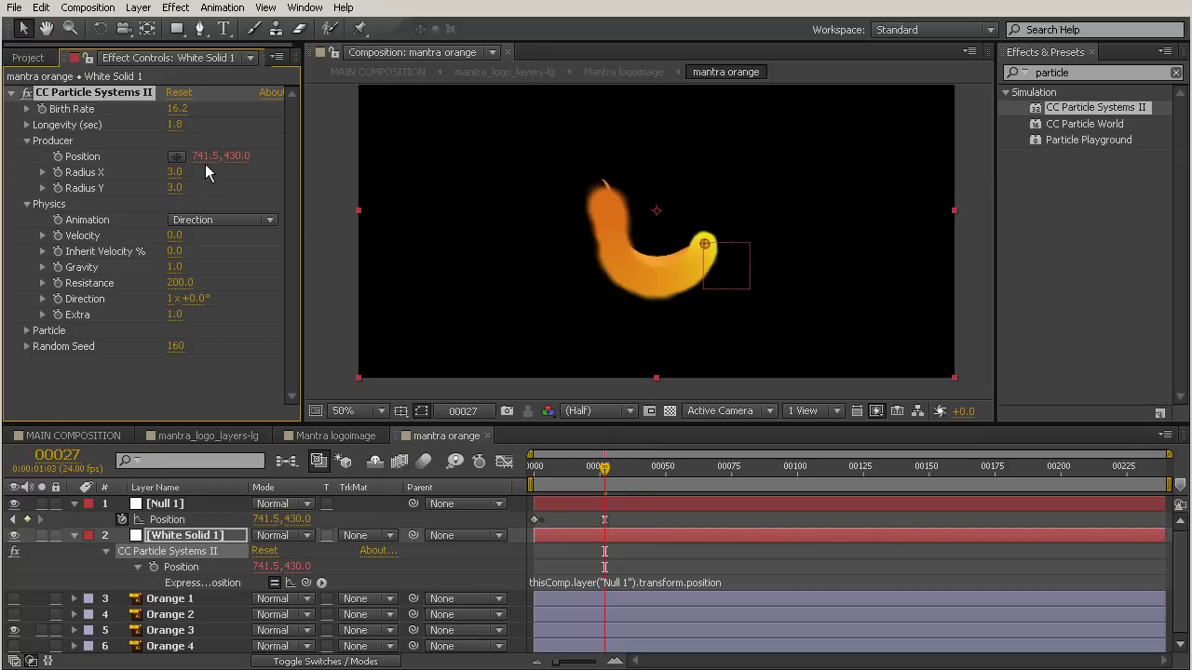
pyautogui.moveTo(174, 173); pyautogui.dragTo(183, 173)
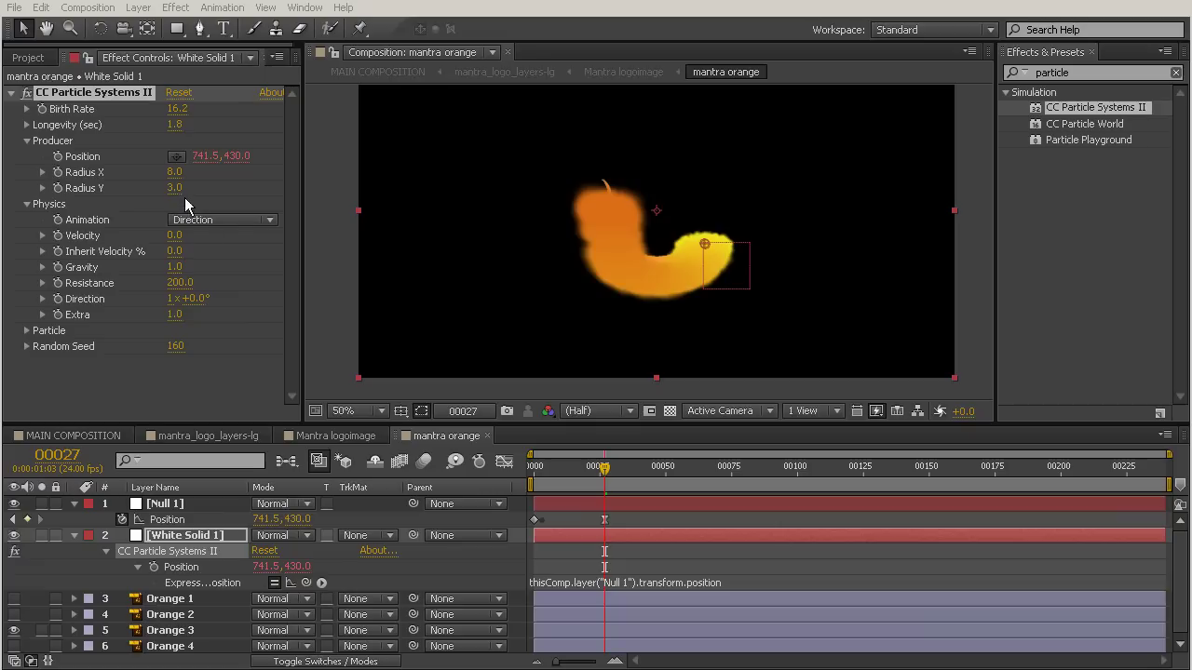
pyautogui.moveTo(174, 188); pyautogui.dragTo(186, 201)
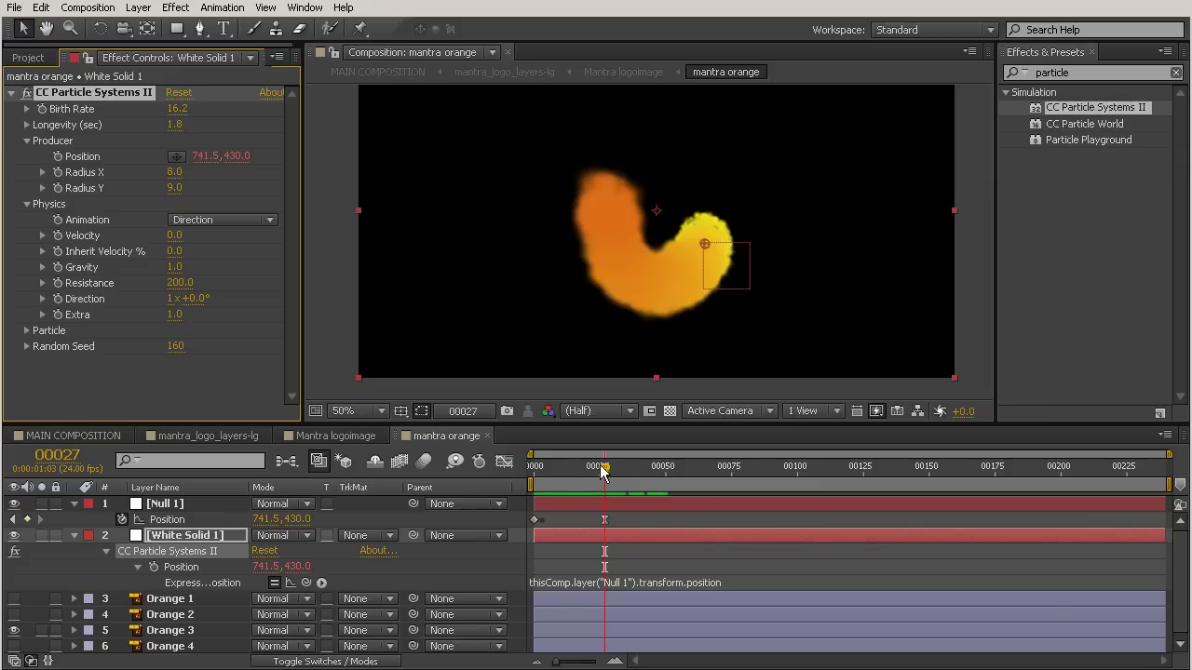
pyautogui.moveTo(590, 470)
pyautogui.mouseDown()
pyautogui.moveTo(551, 484)
pyautogui.moveTo(570, 505)
pyautogui.moveTo(543, 491)
pyautogui.moveTo(611, 508)
pyautogui.mouseUp()
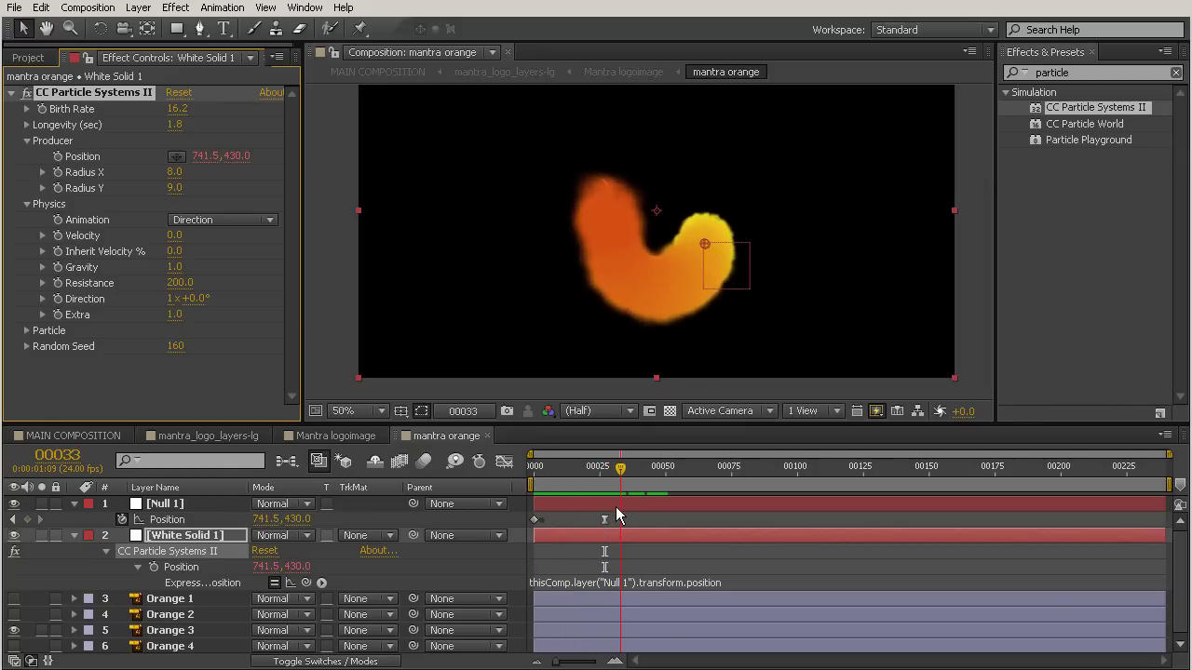
pyautogui.click(606, 467)
# - Scrub the trail preview and return to frame 0
pyautogui.click(603, 468)
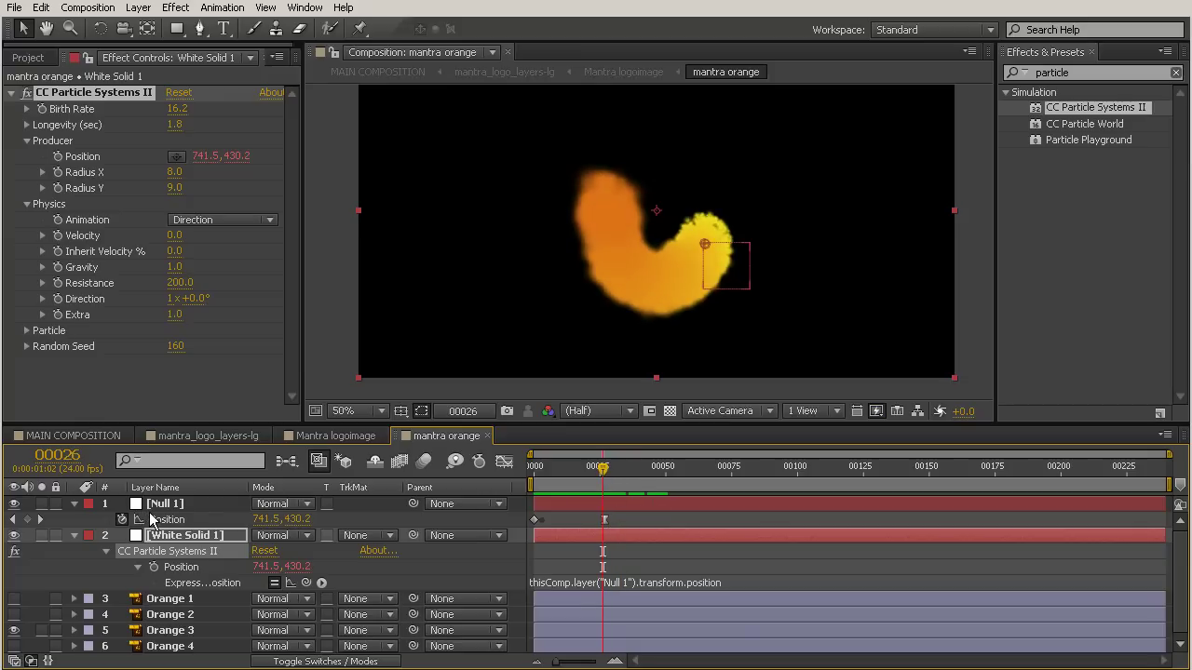
pyautogui.click(535, 468)
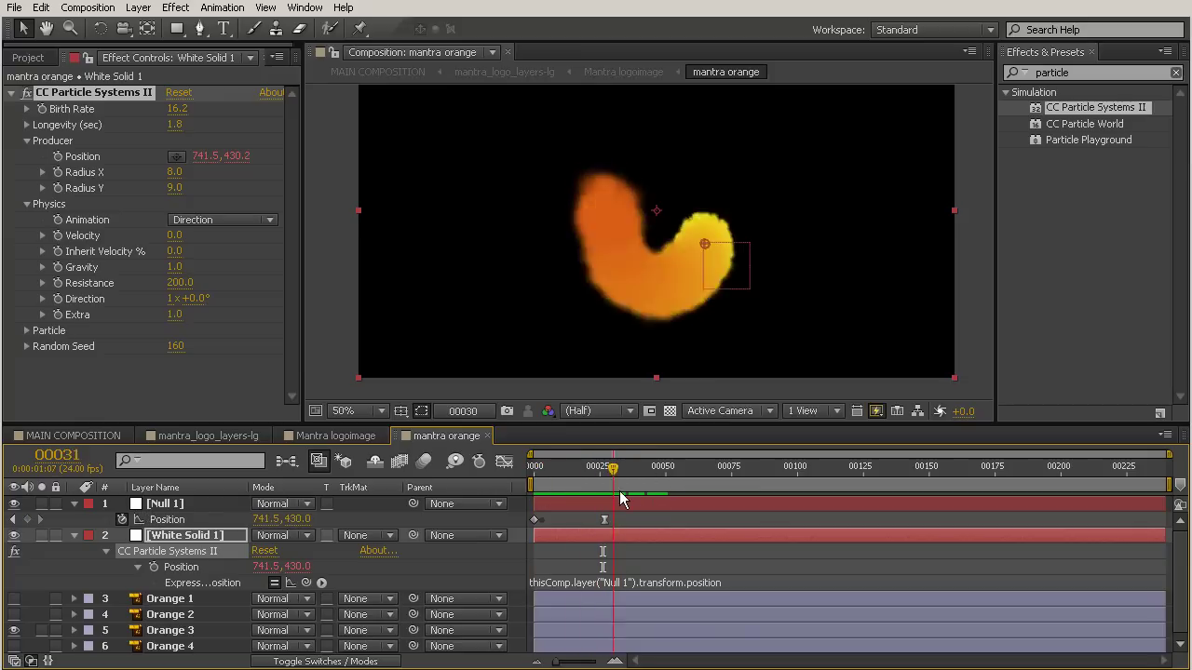
pyautogui.moveTo(536, 493); pyautogui.dragTo(479, 490)
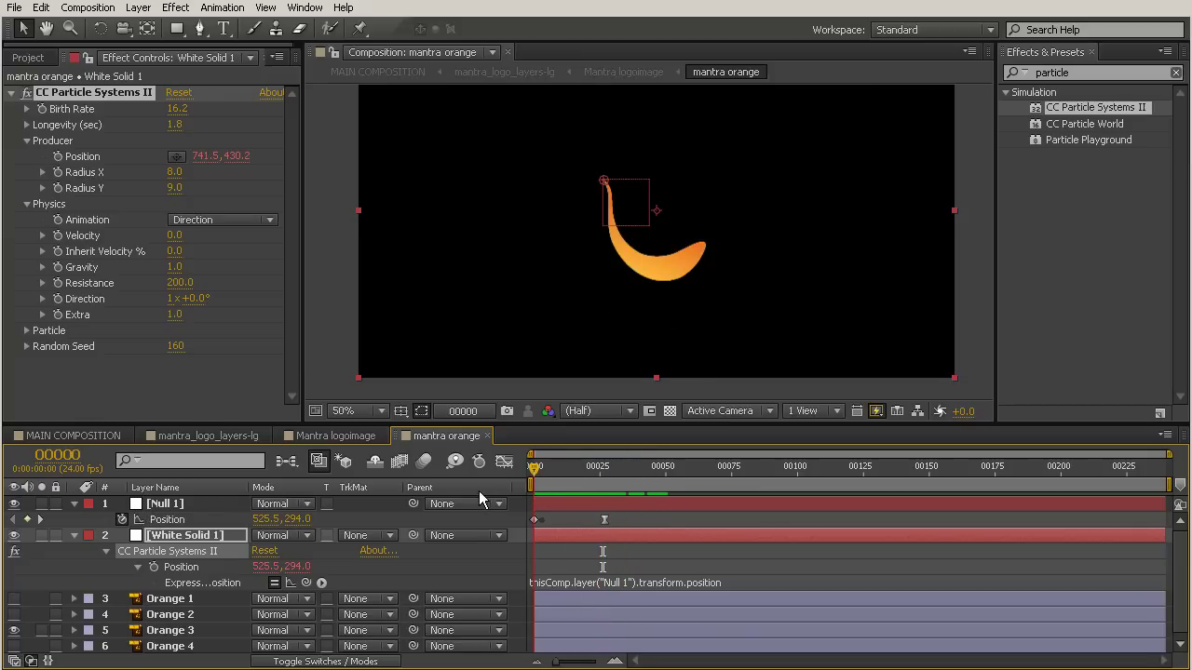
# - Collapse Null 1 and White Solid 1 and move both directly above Orange 3
pyautogui.click(169, 503)
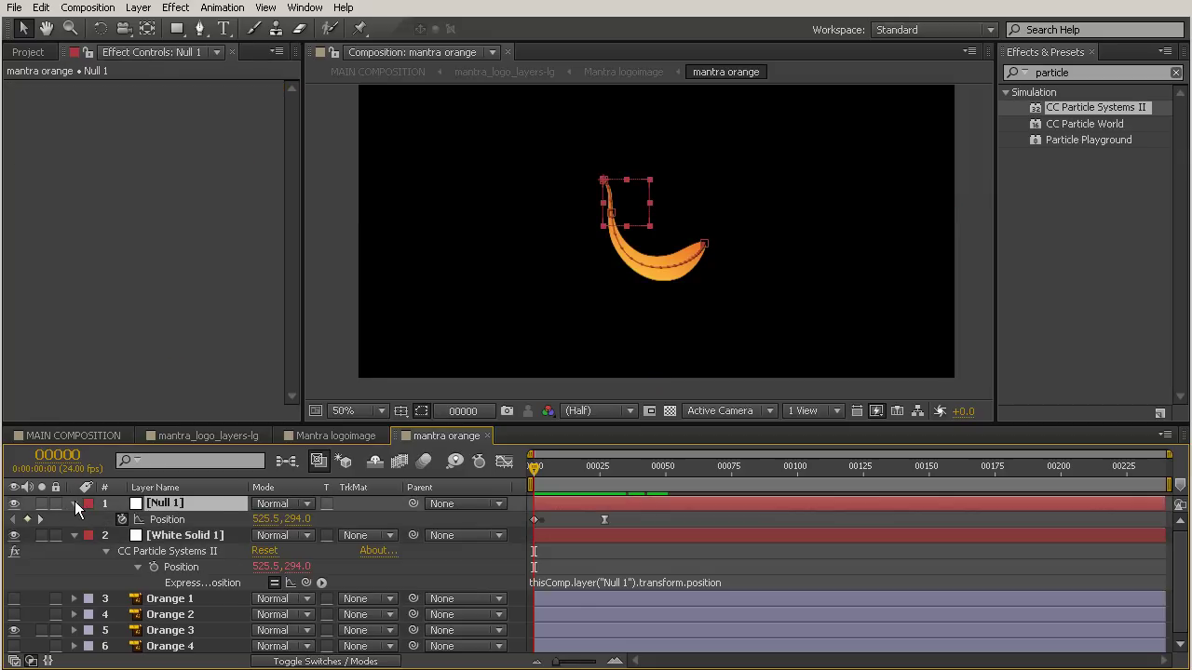
pyautogui.click(74, 503)
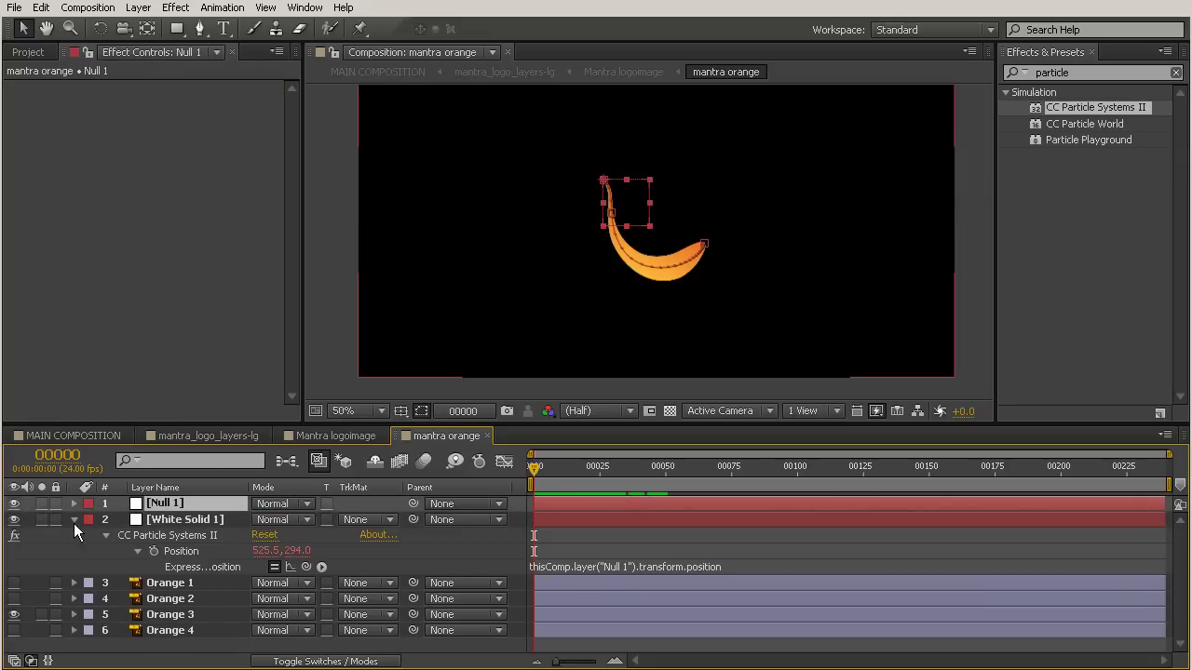
pyautogui.click(75, 519)
pyautogui.click(191, 523)
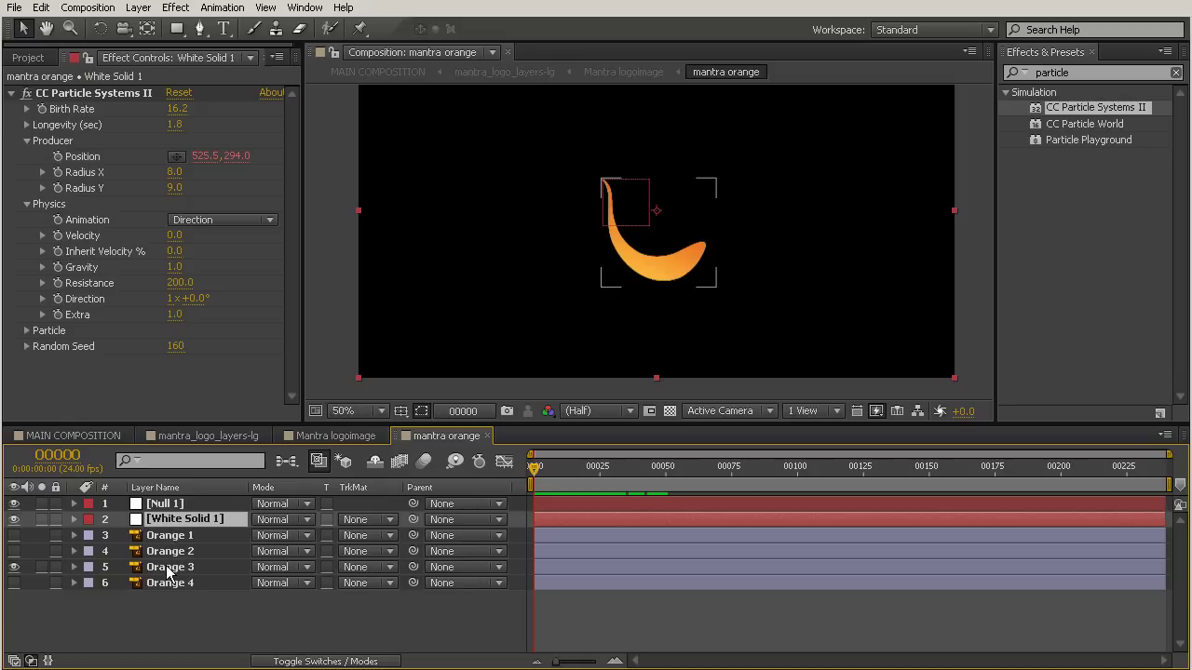
pyautogui.moveTo(170, 503); pyautogui.dragTo(173, 562)
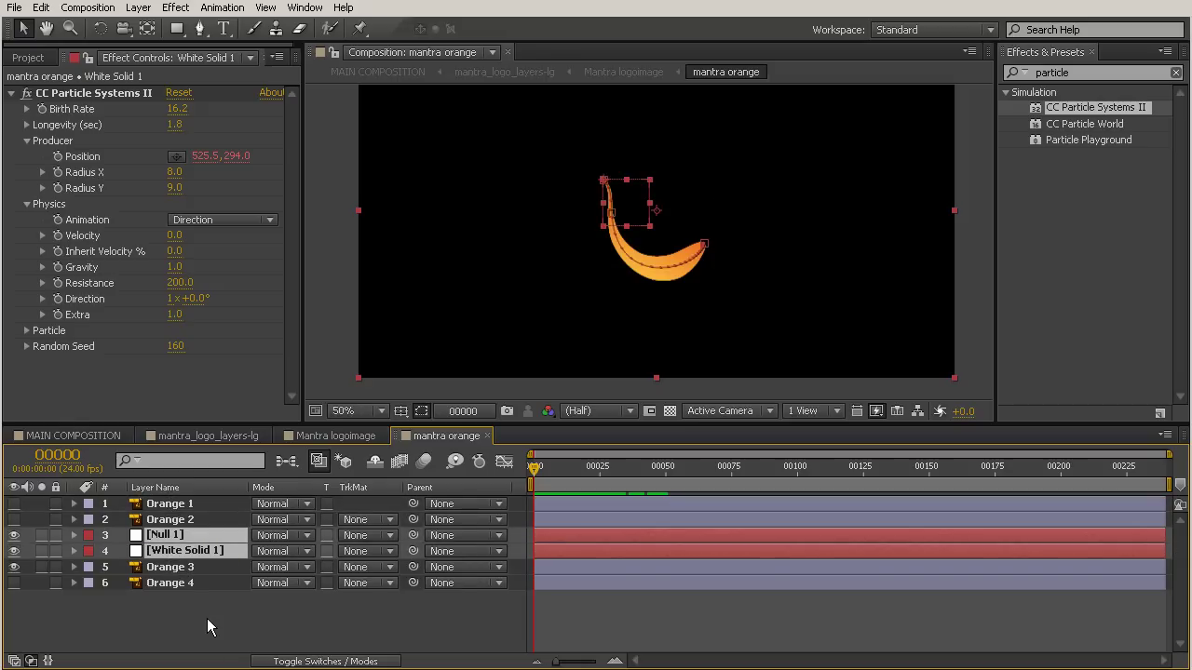
pyautogui.click(169, 566)
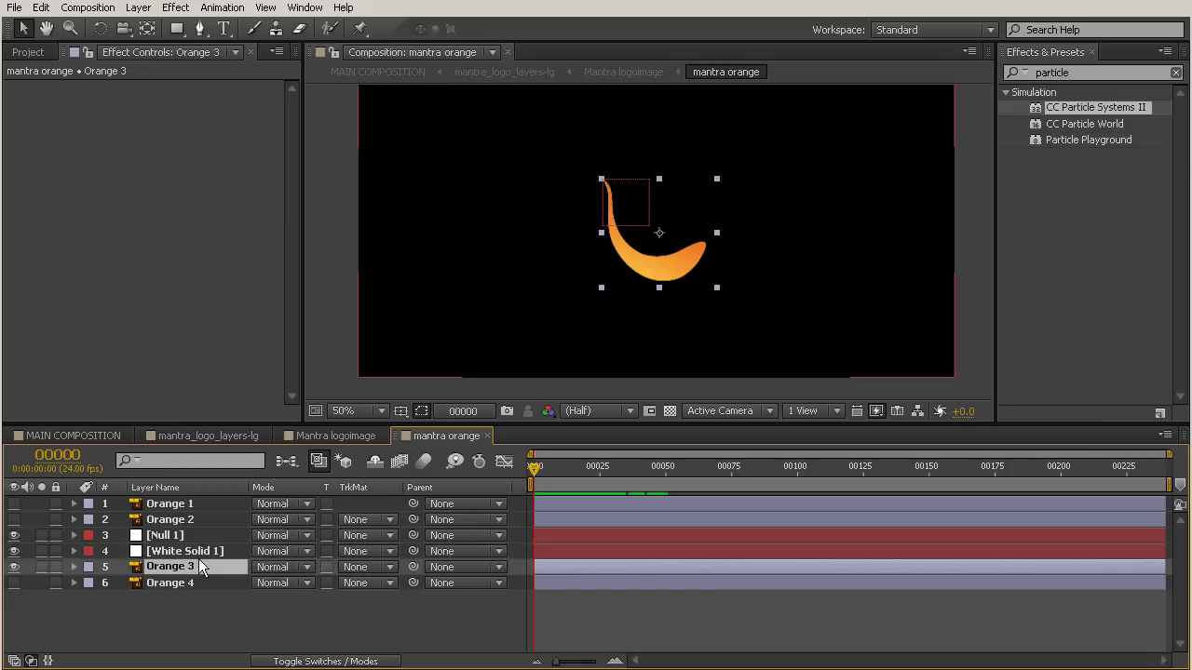
# - Set Orange 3's TrkMat to Alpha Matte "[White Solid 1]" and scrub to check the reveal
pyautogui.click(382, 579)
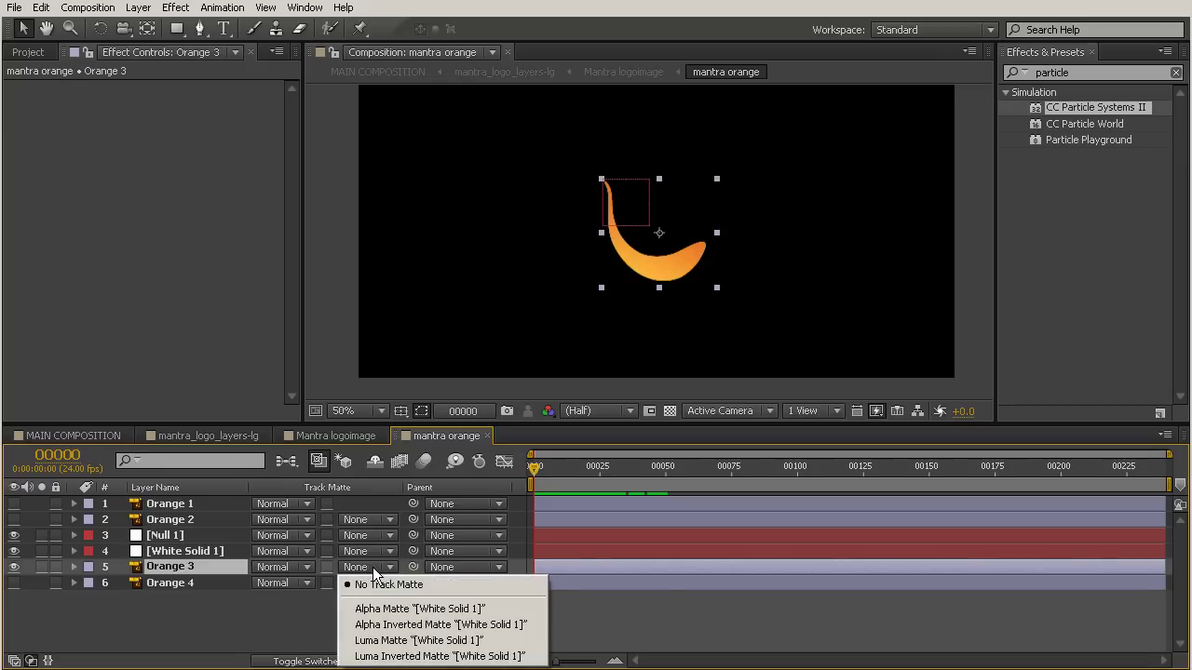
pyautogui.click(399, 611)
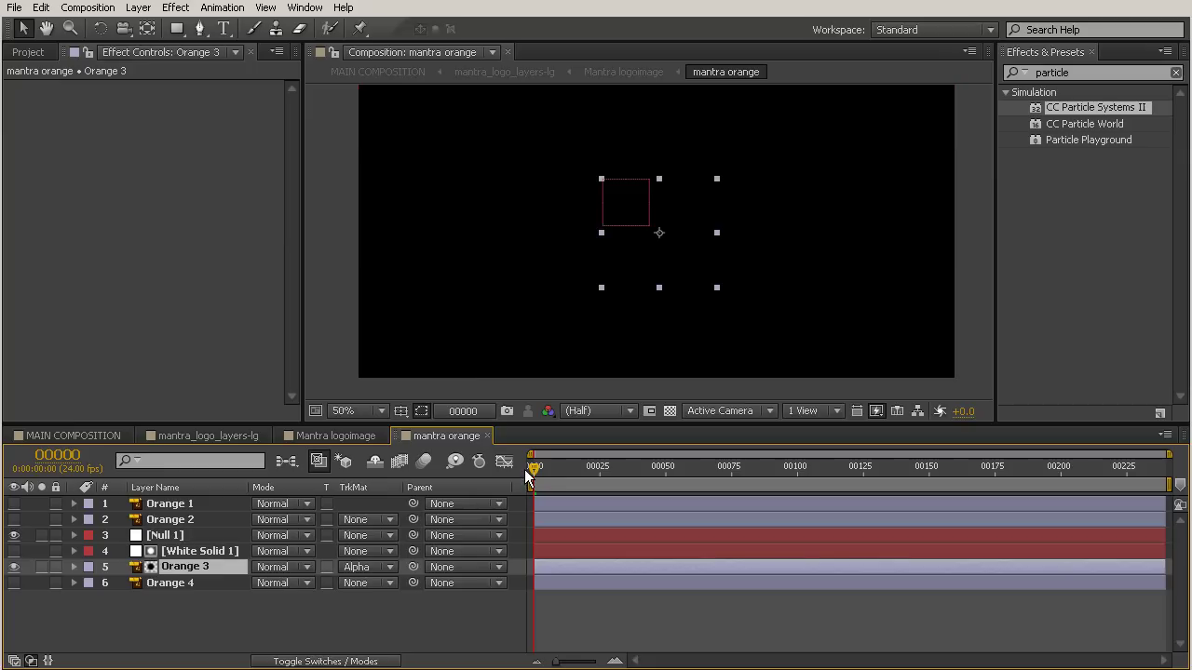
pyautogui.moveTo(530, 469)
pyautogui.mouseDown()
pyautogui.moveTo(597, 493)
pyautogui.moveTo(534, 482)
pyautogui.moveTo(593, 497)
pyautogui.moveTo(535, 502)
pyautogui.moveTo(580, 514)
pyautogui.moveTo(549, 514)
pyautogui.moveTo(627, 514)
pyautogui.mouseUp()
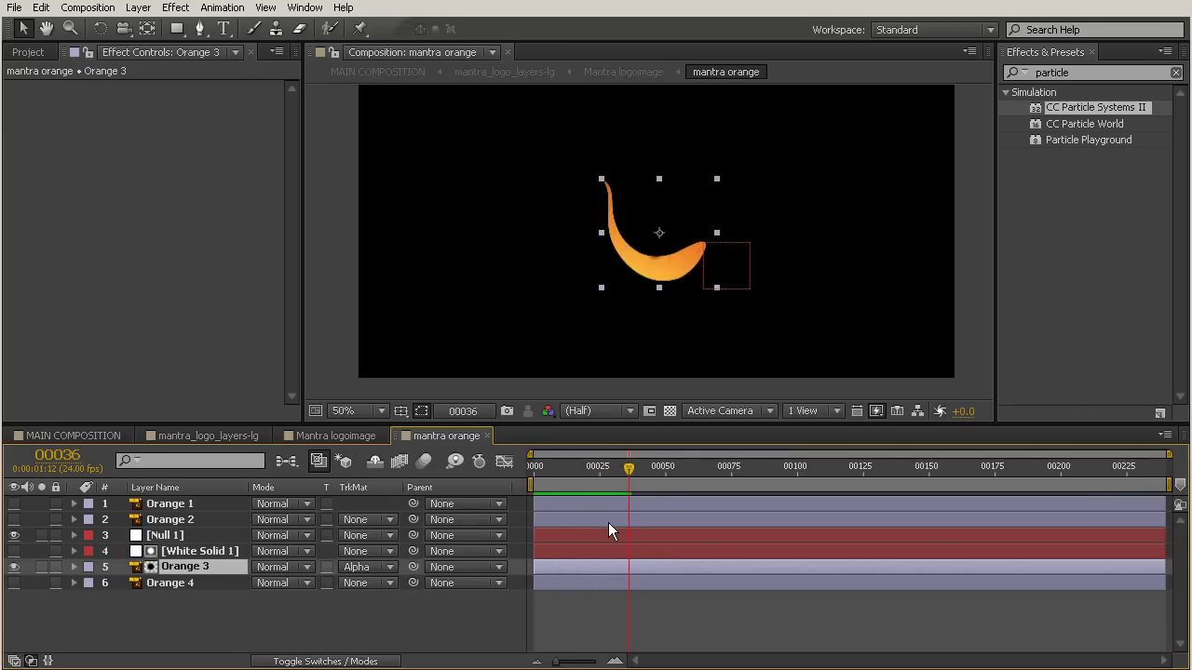
pyautogui.moveTo(573, 469)
pyautogui.mouseDown()
pyautogui.moveTo(590, 493)
pyautogui.moveTo(534, 478)
pyautogui.moveTo(581, 503)
pyautogui.mouseUp()
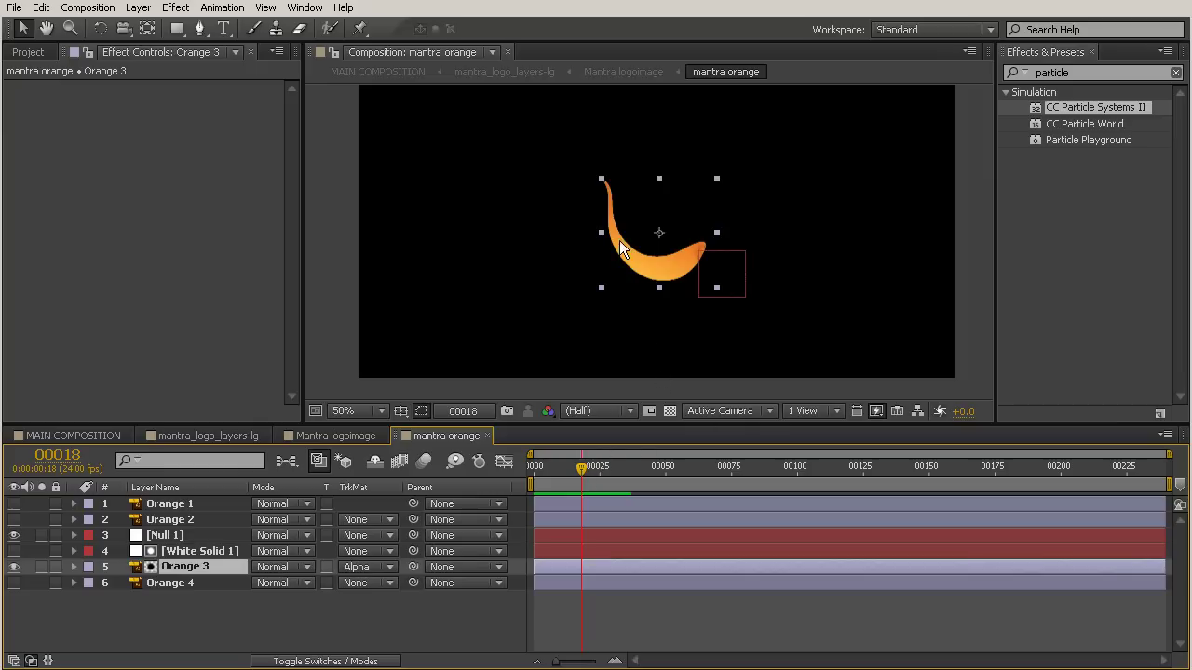
pyautogui.moveTo(586, 467)
pyautogui.mouseDown()
pyautogui.moveTo(644, 499)
pyautogui.moveTo(574, 478)
pyautogui.moveTo(455, 471)
pyautogui.mouseUp()
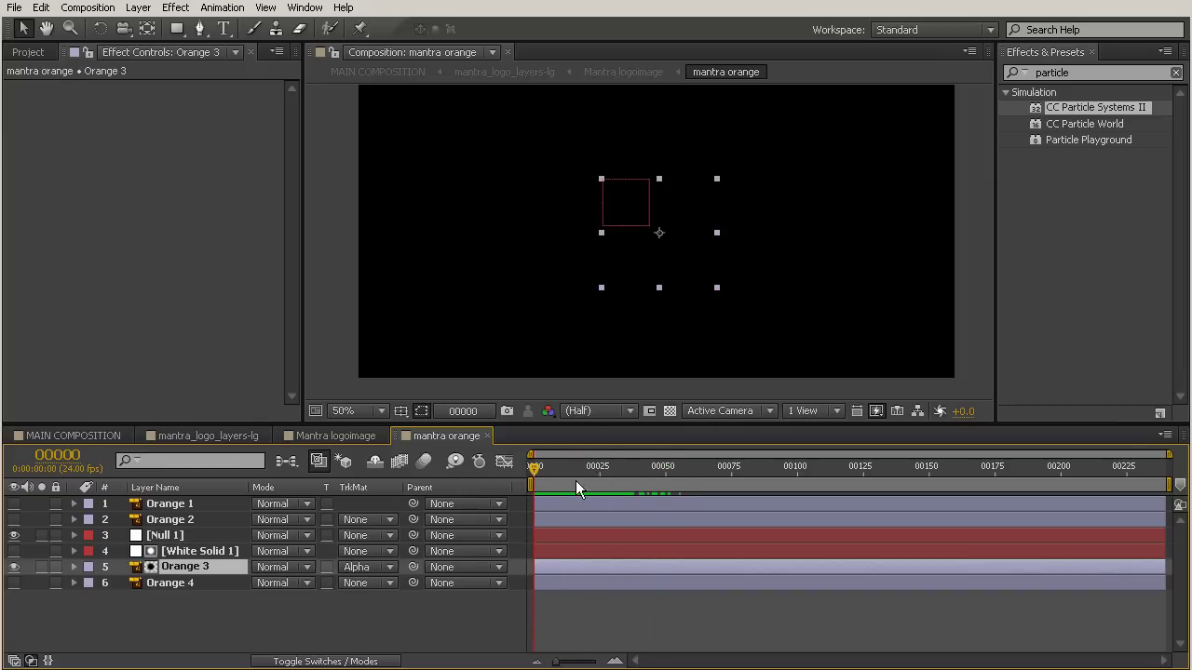
pyautogui.moveTo(533, 466); pyautogui.dragTo(570, 490)
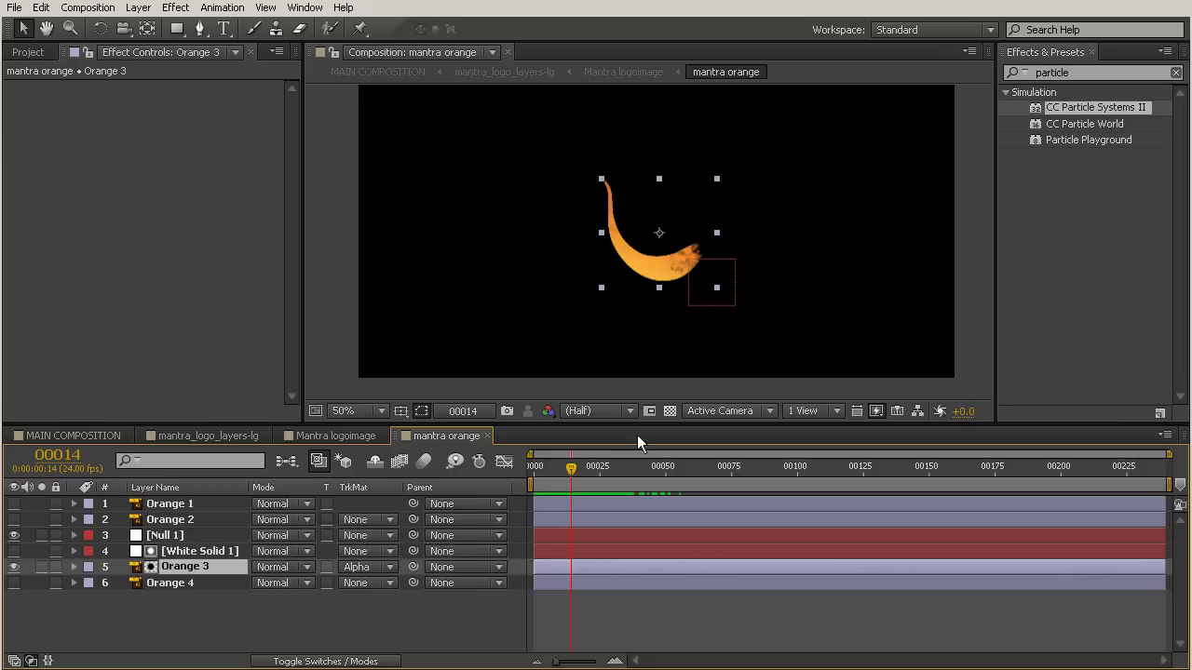
pyautogui.moveTo(570, 467)
pyautogui.mouseDown()
pyautogui.moveTo(549, 469)
pyautogui.moveTo(568, 475)
pyautogui.mouseUp()
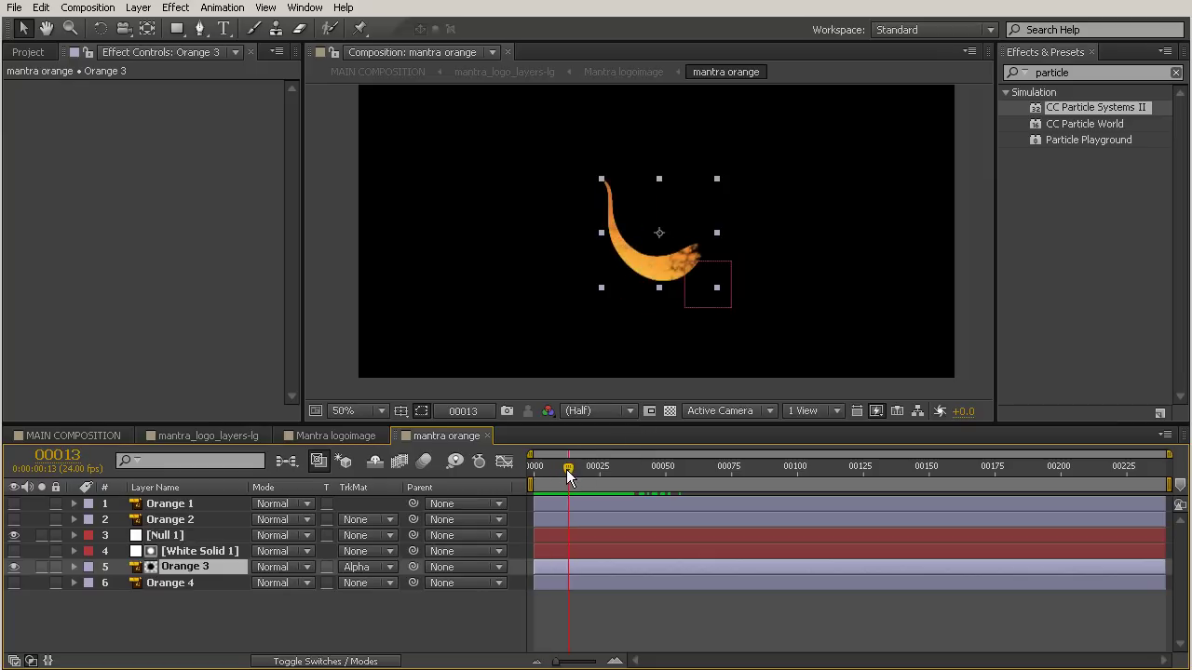